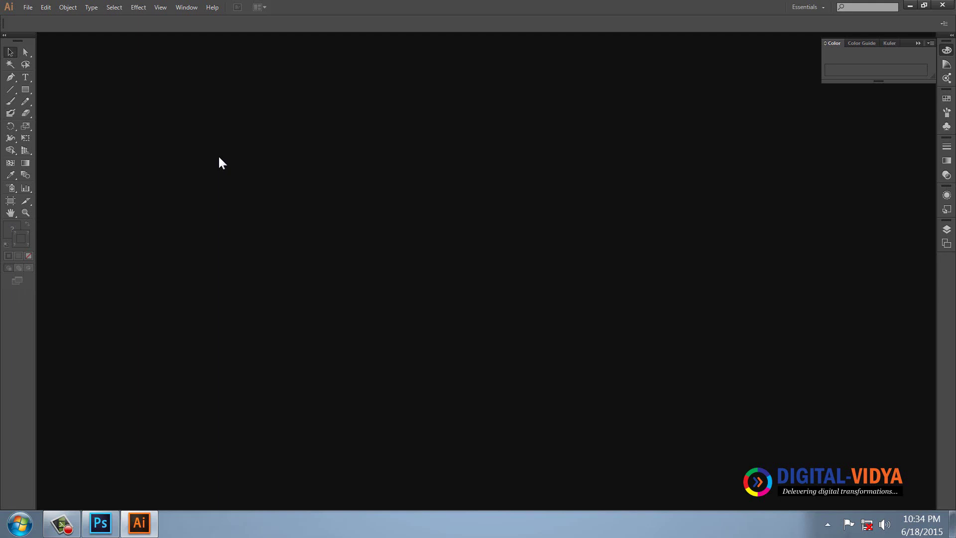
Create a new single-artboard document 1920 px wide and 1080 px high.
{"action": "left_click", "coordinate": [27, 7]}
{"action": "left_click", "coordinate": [37, 18]}
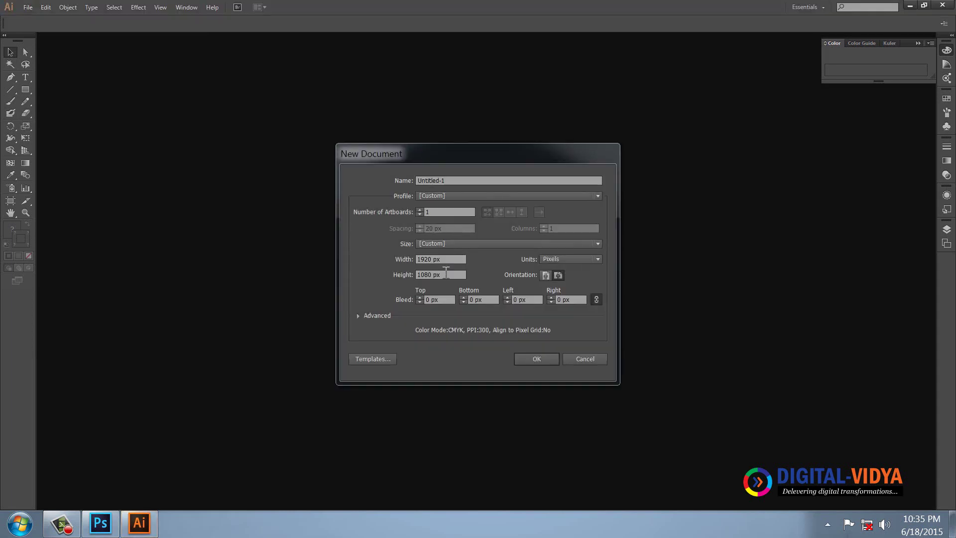
{"action": "left_click", "coordinate": [526, 358]}
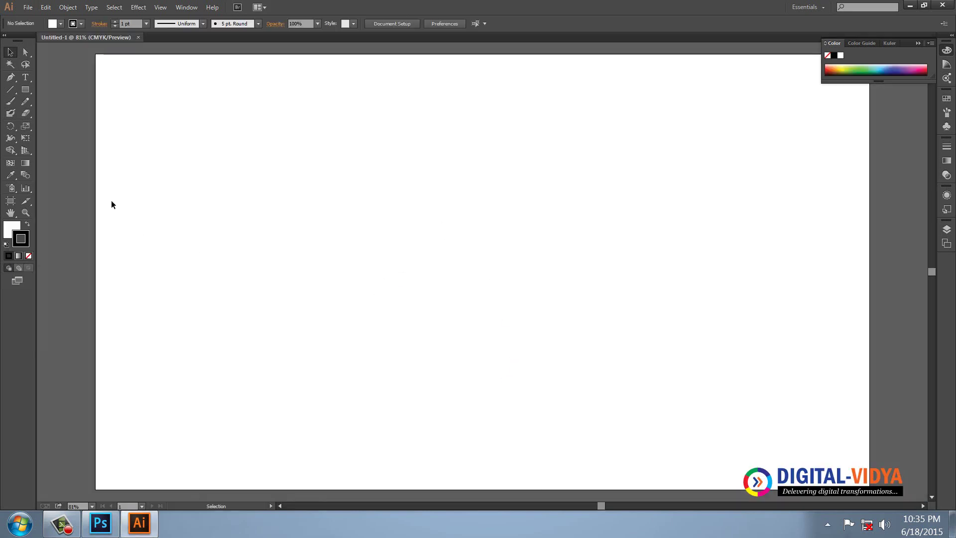
Draw an unfilled freehand half-profile of a goblet with the Pencil tool, about 329 px wide and 809 px high, then deselect it.
{"action": "left_click", "coordinate": [24, 102]}
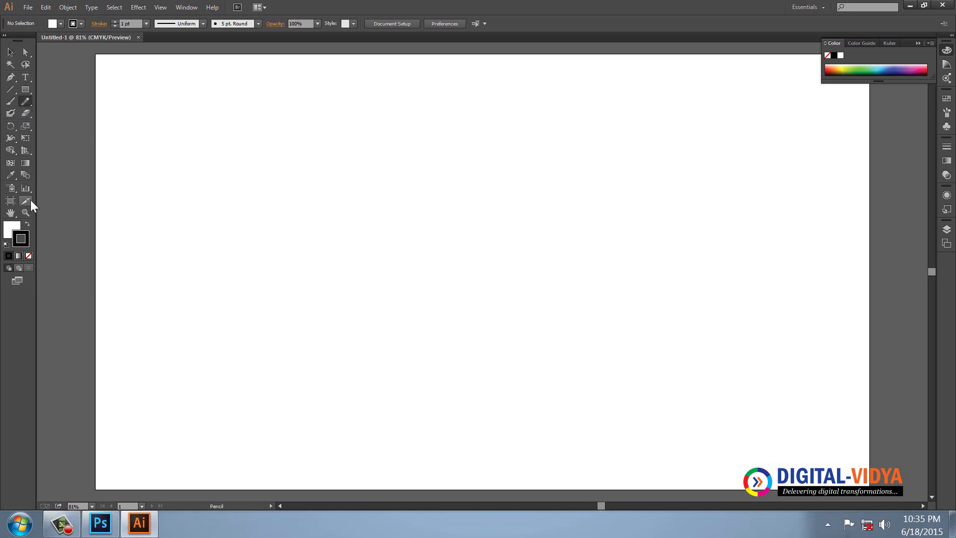
{"action": "left_click", "coordinate": [28, 255]}
{"action": "mouse_move", "coordinate": [317, 110]}
{"action": "left_mouse_down"}
{"action": "mouse_move", "coordinate": [314, 163]}
{"action": "mouse_move", "coordinate": [373, 251]}
{"action": "mouse_move", "coordinate": [378, 328]}
{"action": "mouse_move", "coordinate": [362, 382]}
{"action": "mouse_move", "coordinate": [298, 421]}
{"action": "mouse_move", "coordinate": [250, 437]}
{"action": "left_mouse_up"}
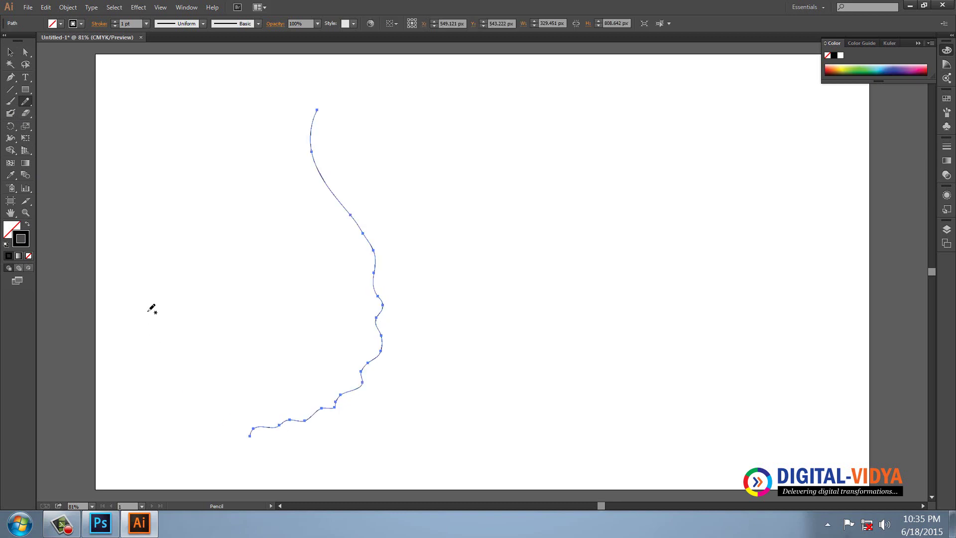
{"action": "left_click", "coordinate": [10, 52]}
{"action": "left_click", "coordinate": [216, 243]}
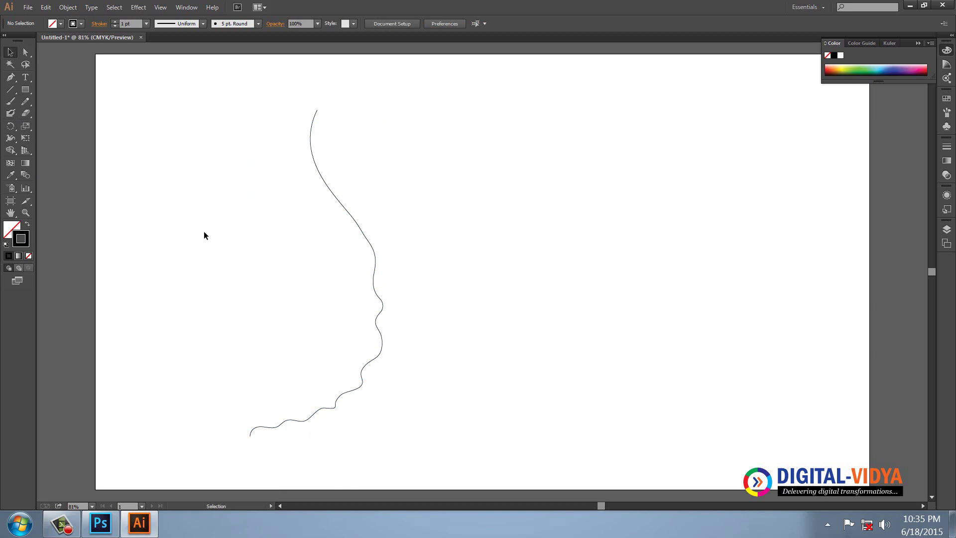
Set the stroke color of the goblet profile to pink E87797.
{"action": "left_click_drag", "start_coordinate": [204, 239], "coordinate": [423, 309]}
{"action": "double_click", "coordinate": [24, 243]}
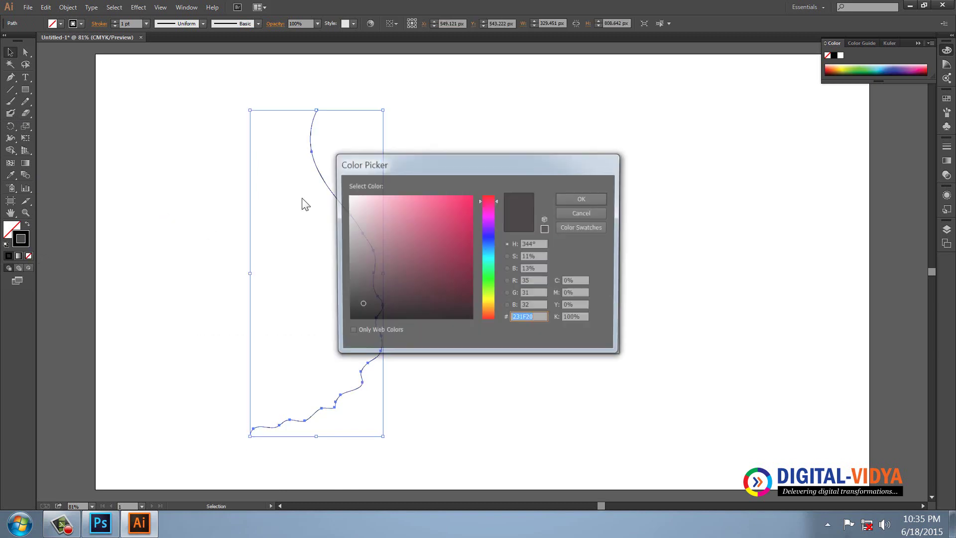
{"action": "left_click_drag", "start_coordinate": [428, 215], "coordinate": [407, 205]}
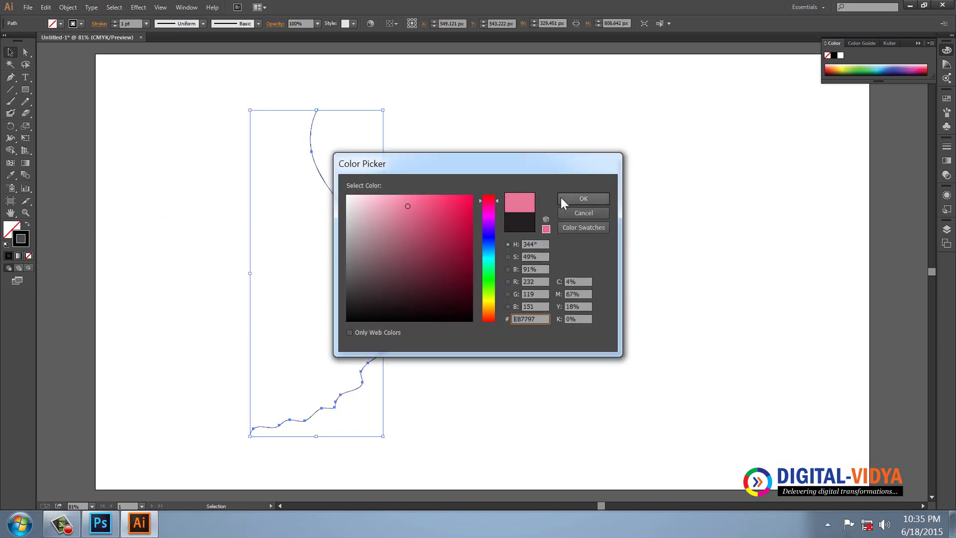
{"action": "left_click", "coordinate": [562, 198]}
{"action": "left_click", "coordinate": [522, 211]}
{"action": "left_click_drag", "start_coordinate": [267, 273], "coordinate": [259, 274]}
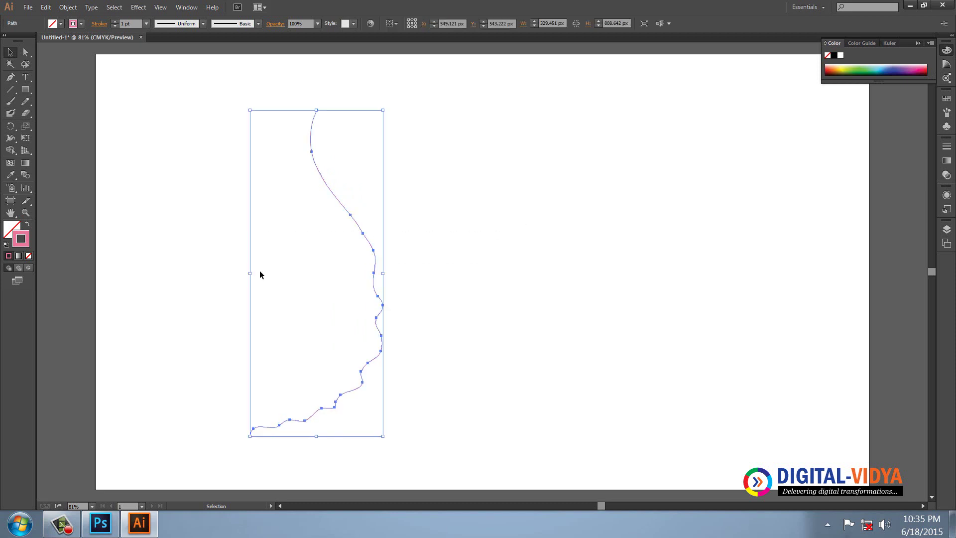
Apply a 360° 3D Revolve effect to the profile from the Right Edge, with the preview on.
{"action": "left_click", "coordinate": [138, 7]}
{"action": "mouse_move", "coordinate": [155, 92]}
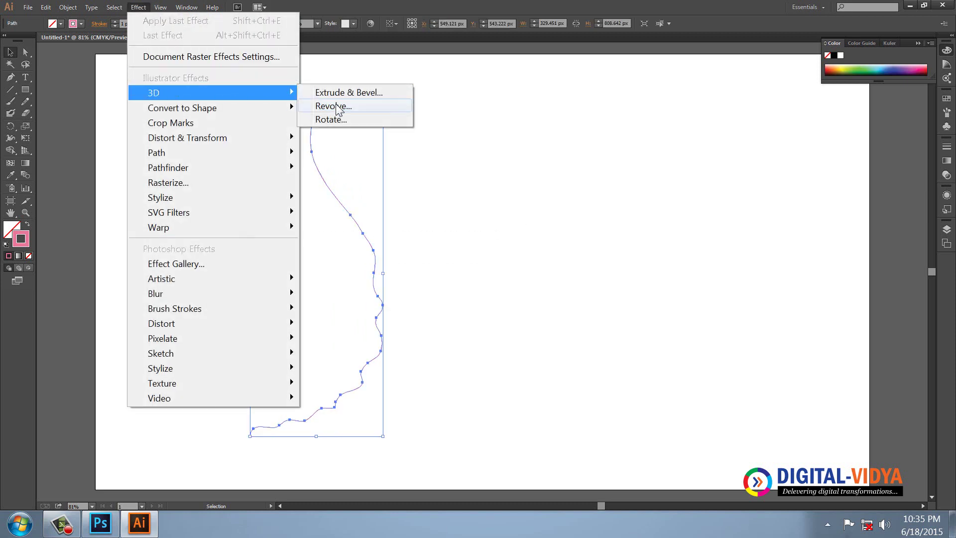
{"action": "left_click", "coordinate": [334, 106]}
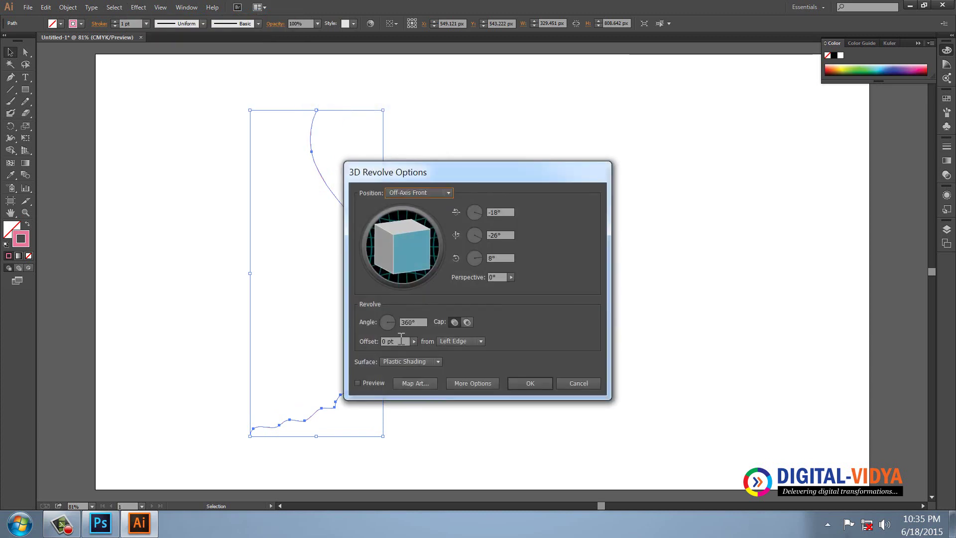
{"action": "left_click", "coordinate": [458, 343]}
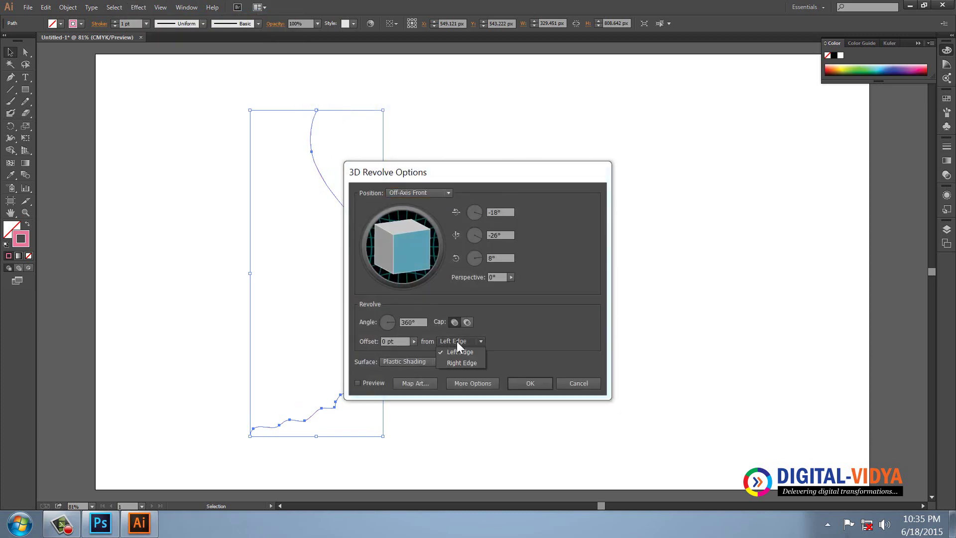
{"action": "left_click", "coordinate": [453, 360]}
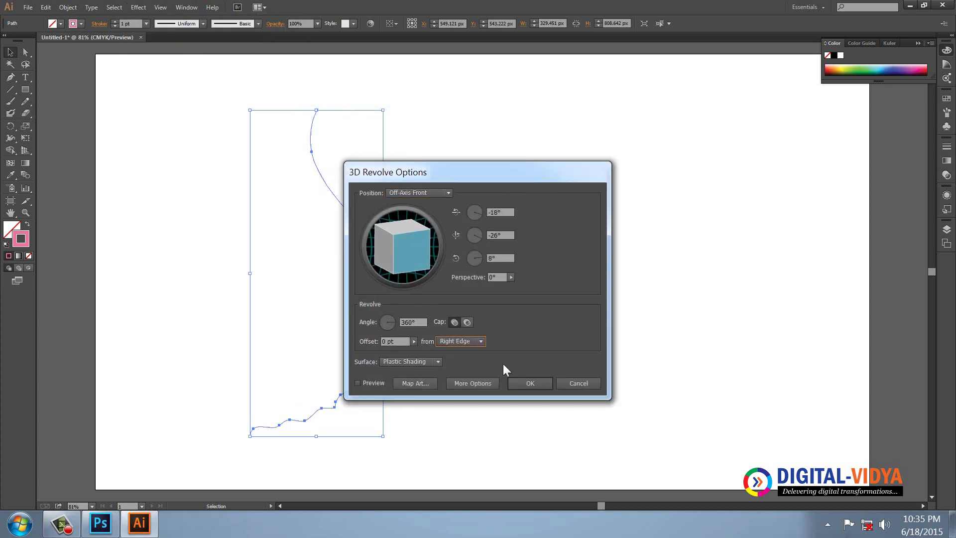
{"action": "left_click", "coordinate": [357, 383]}
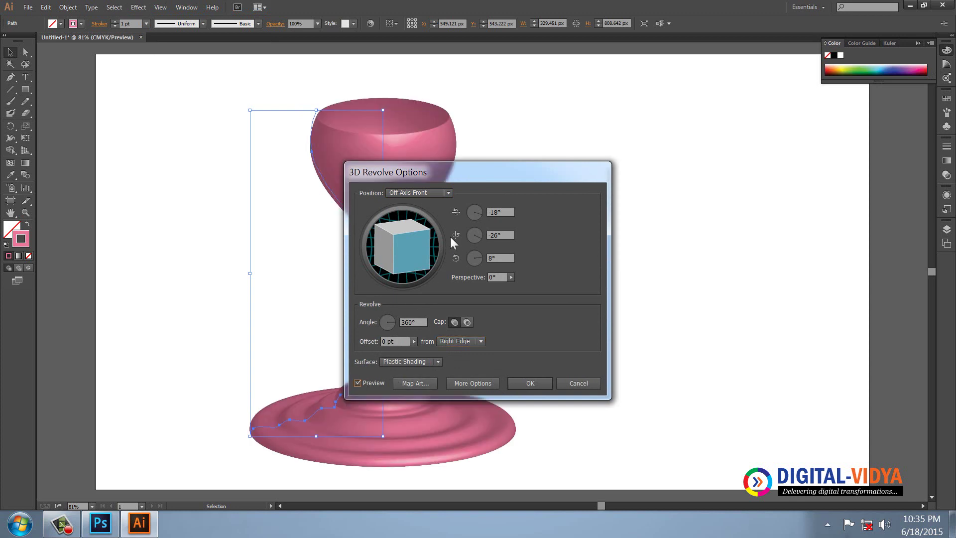
{"action": "left_click_drag", "start_coordinate": [401, 179], "coordinate": [563, 138]}
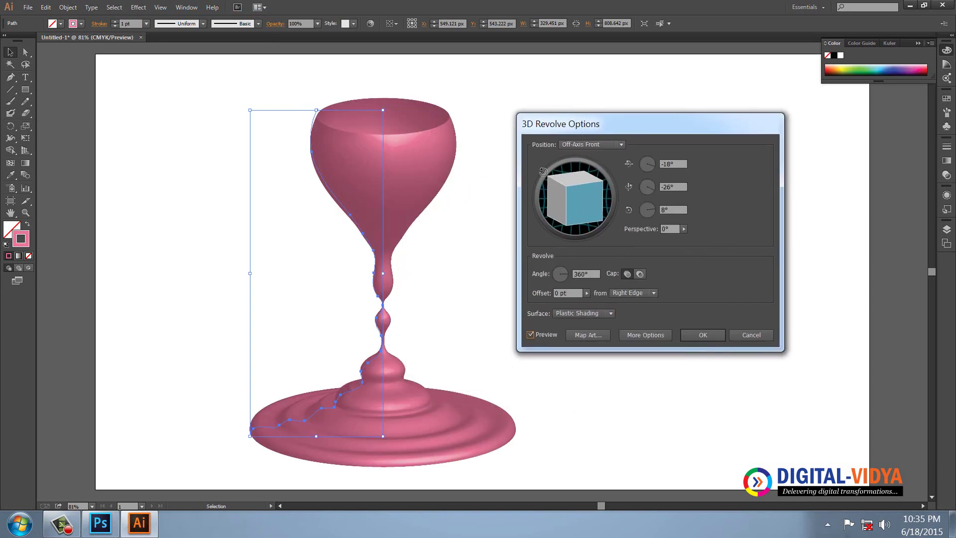
{"action": "left_click", "coordinate": [701, 336]}
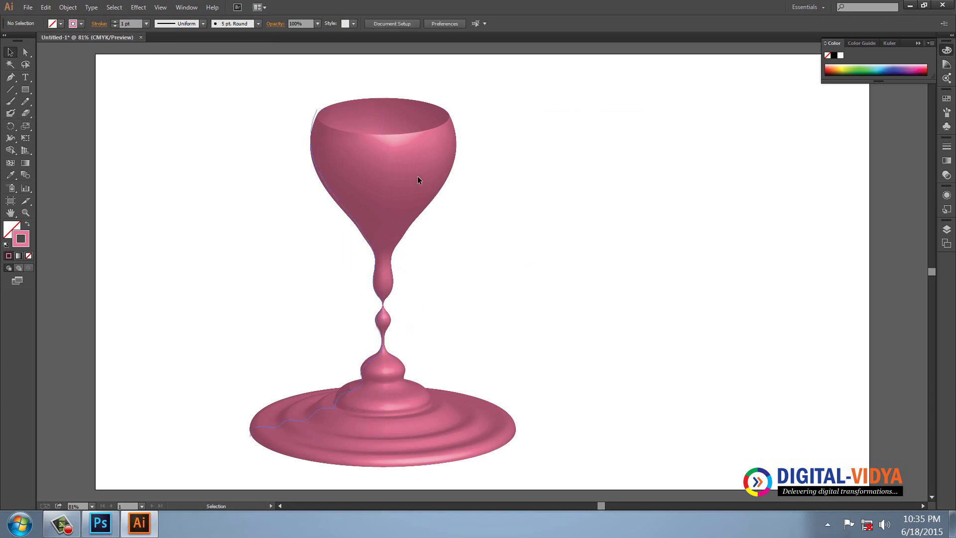
Copy the revolved goblet and switch to Photoshop.
{"action": "left_click", "coordinate": [417, 180]}
{"action": "left_click", "coordinate": [45, 7]}
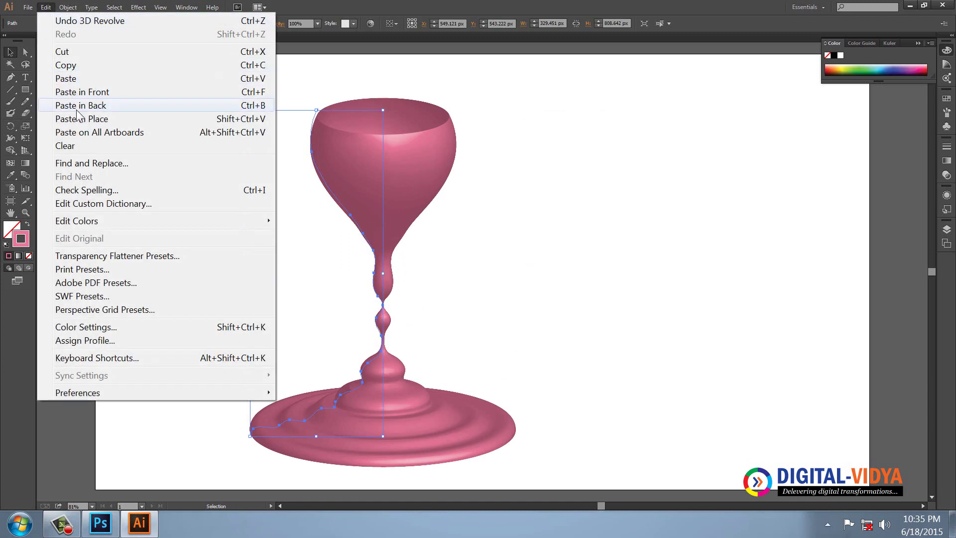
{"action": "left_click", "coordinate": [71, 66]}
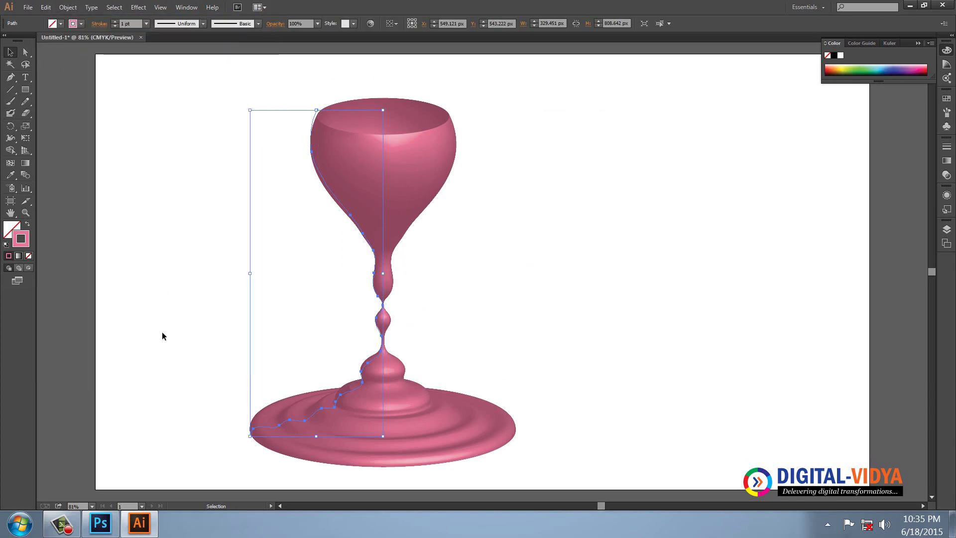
{"action": "left_click", "coordinate": [910, 6]}
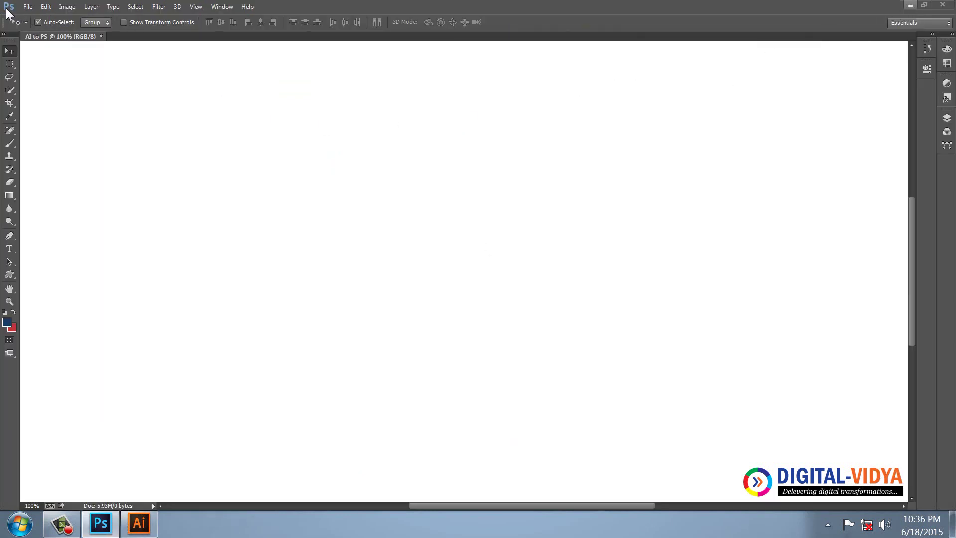
Paste the goblet as a Smart Object and move it to the left part of the canvas.
{"action": "left_click", "coordinate": [46, 7]}
{"action": "left_click", "coordinate": [84, 138]}
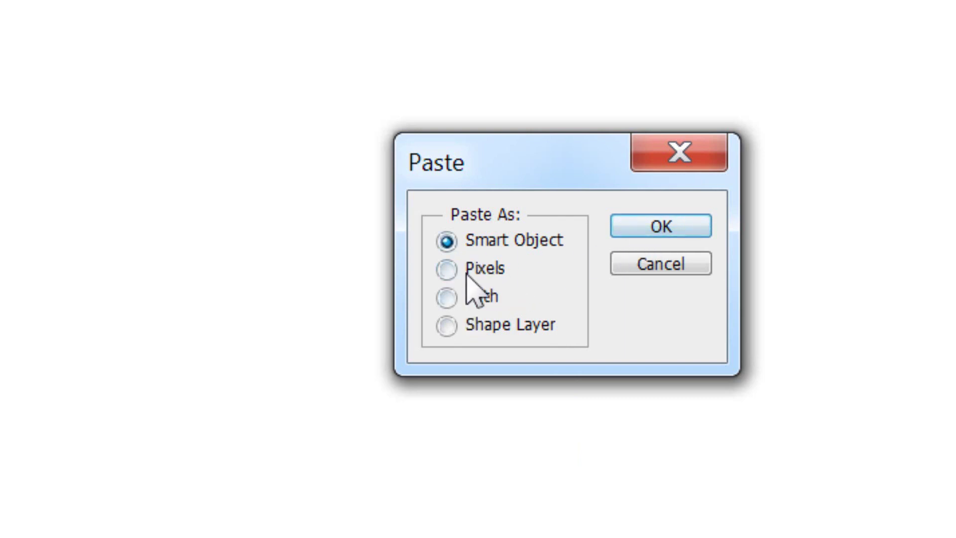
{"action": "left_click", "coordinate": [664, 230]}
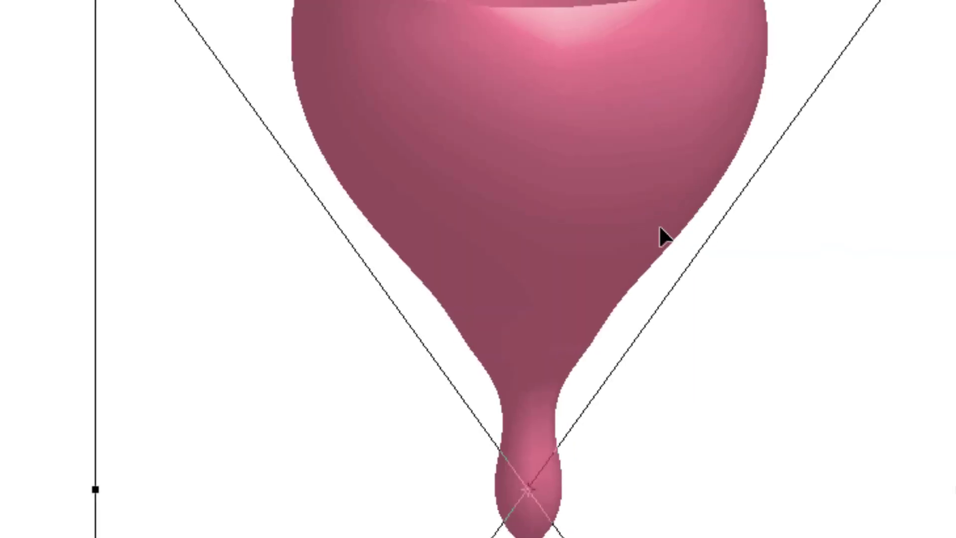
{"action": "key", "text": "Return"}
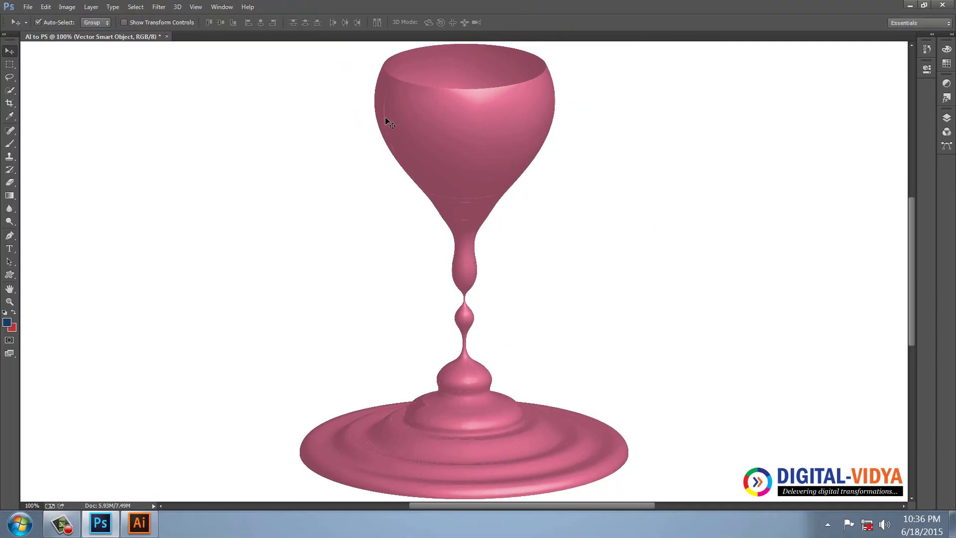
{"action": "left_click_drag", "start_coordinate": [447, 120], "coordinate": [208, 128]}
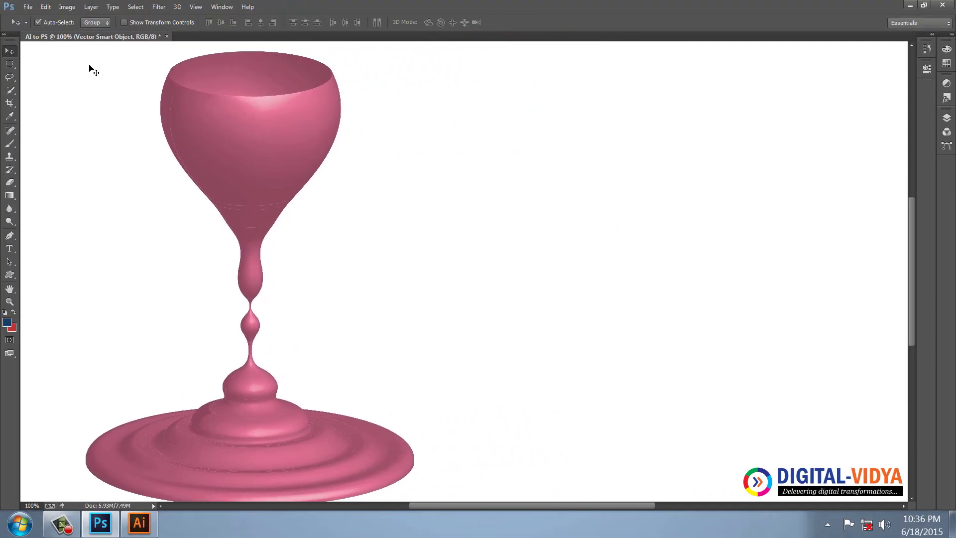
Paste the goblet a second time as Pixels and move it to the right of the first one.
{"action": "left_click", "coordinate": [46, 7]}
{"action": "left_click", "coordinate": [77, 134]}
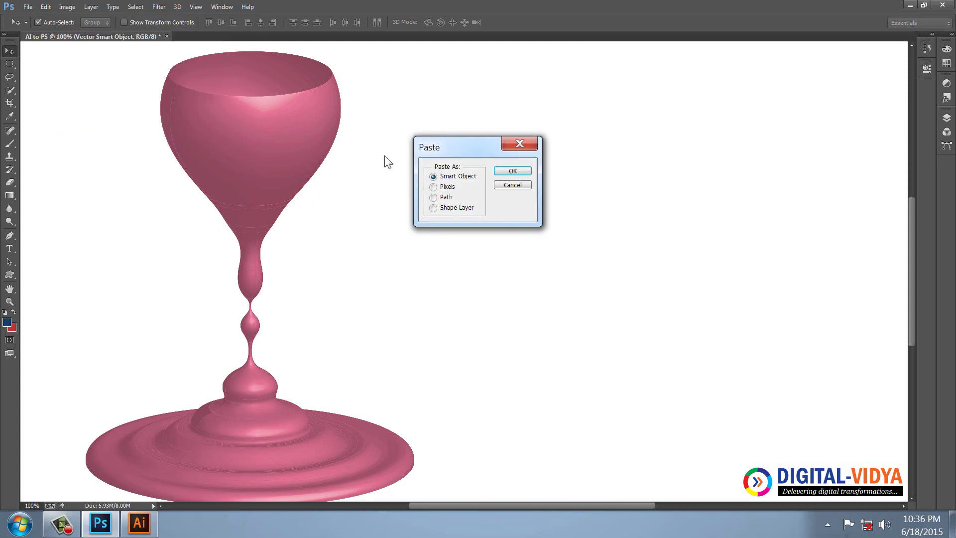
{"action": "left_click", "coordinate": [500, 171]}
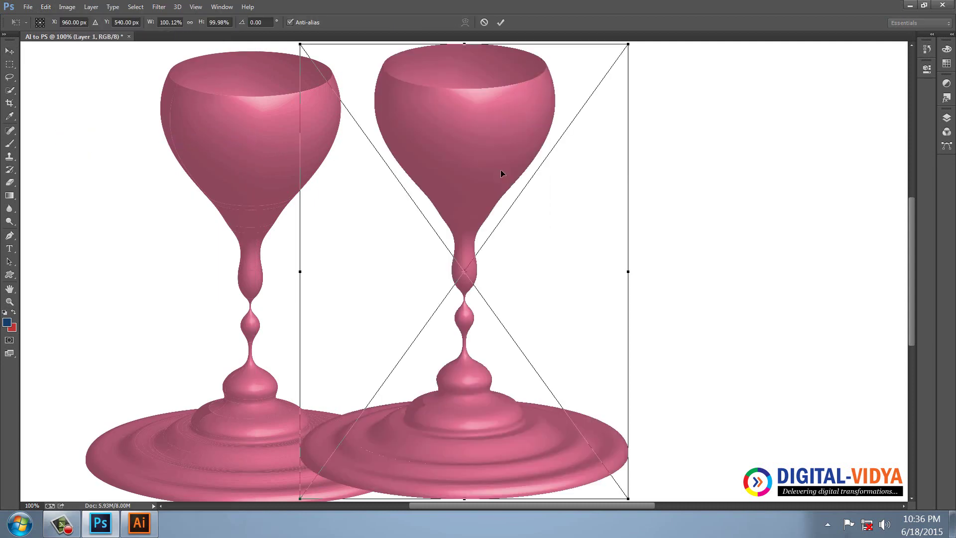
{"action": "key", "text": "Return"}
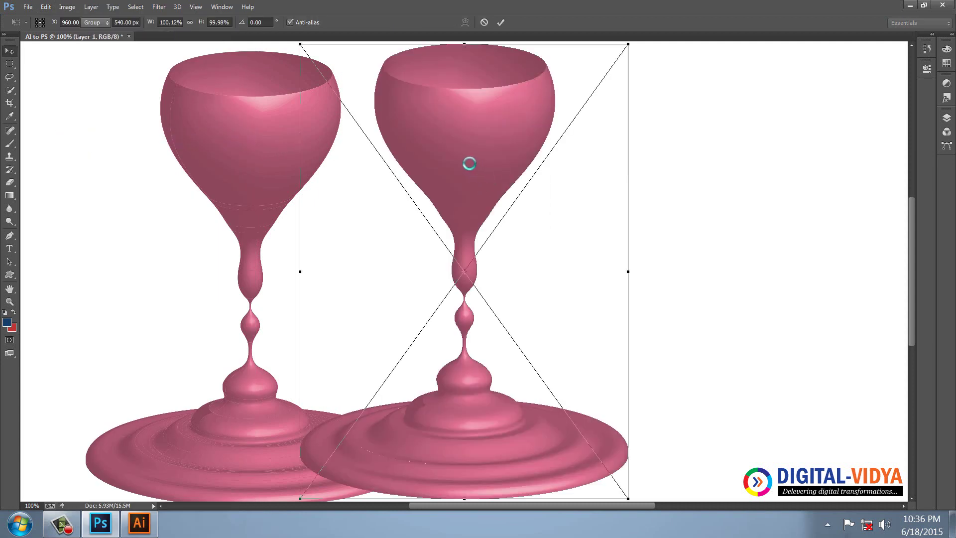
{"action": "left_click_drag", "start_coordinate": [471, 163], "coordinate": [607, 154]}
Scale the left Smart Object goblet proportionally to 5% and shift it slightly up and to the left.
{"action": "left_click", "coordinate": [228, 144]}
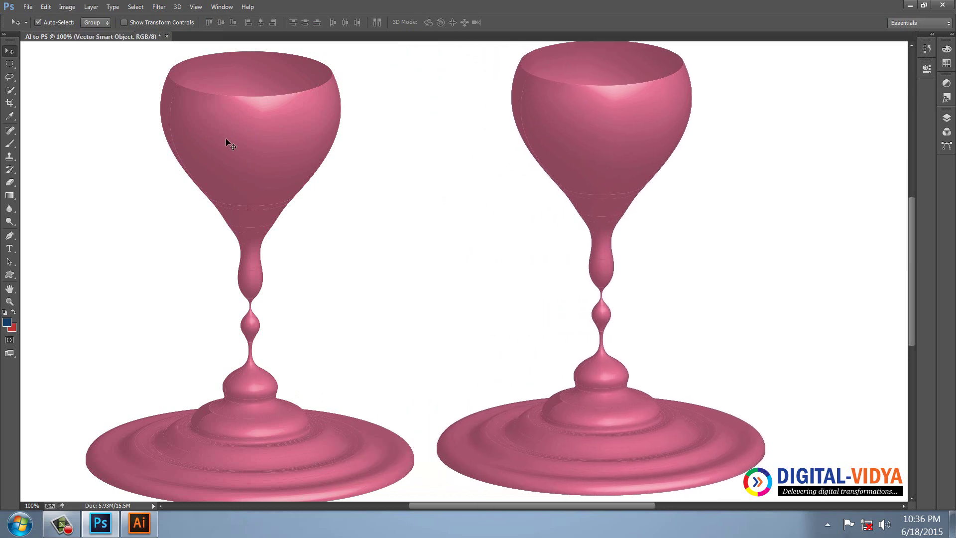
{"action": "key", "text": "ctrl+t"}
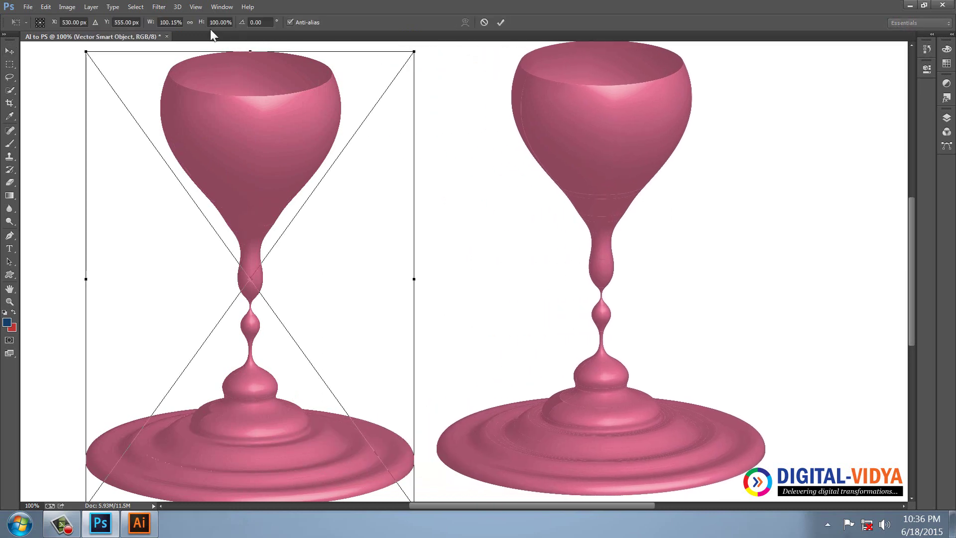
{"action": "left_click", "coordinate": [191, 23]}
{"action": "left_click", "coordinate": [219, 22]}
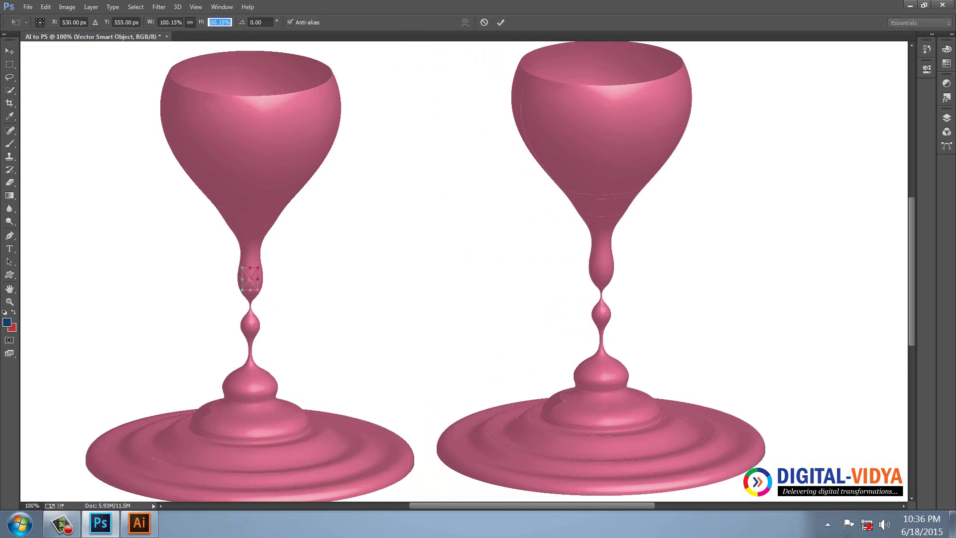
{"action": "type", "text": "5"}
{"action": "key", "text": "Return"}
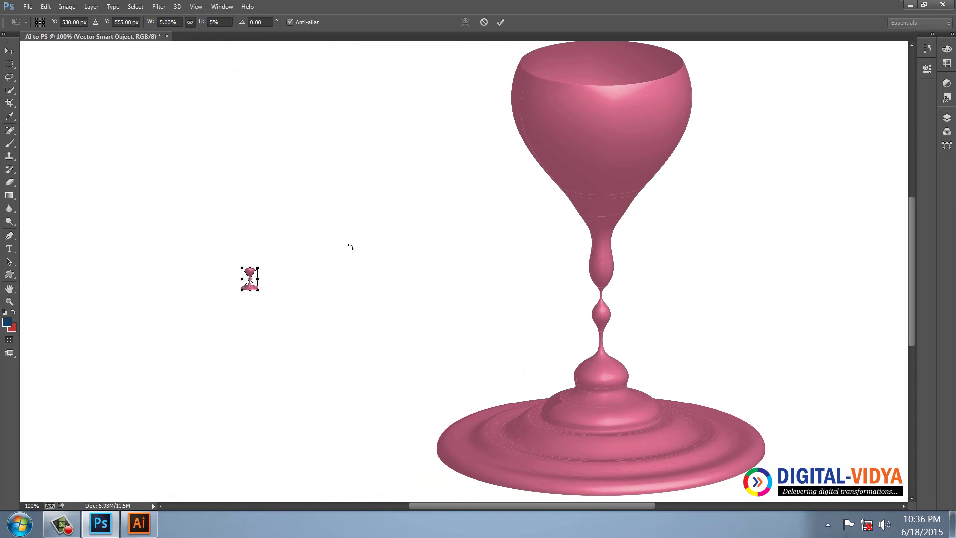
{"action": "key", "text": "Return"}
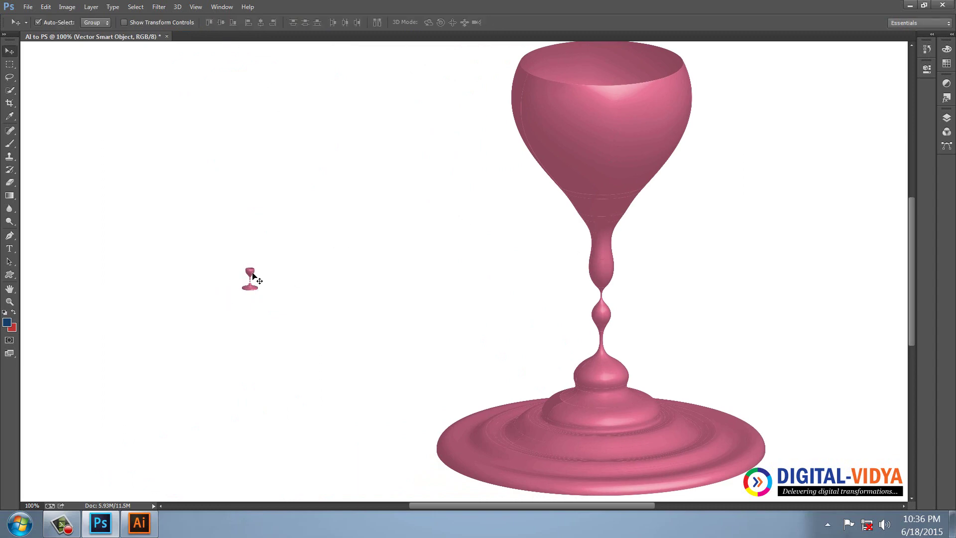
{"action": "left_click_drag", "start_coordinate": [237, 277], "coordinate": [212, 261]}
Nudge the right pixel goblet slightly and scale it down proportionally to the same size as the small left goblet.
{"action": "left_click_drag", "start_coordinate": [580, 138], "coordinate": [574, 143]}
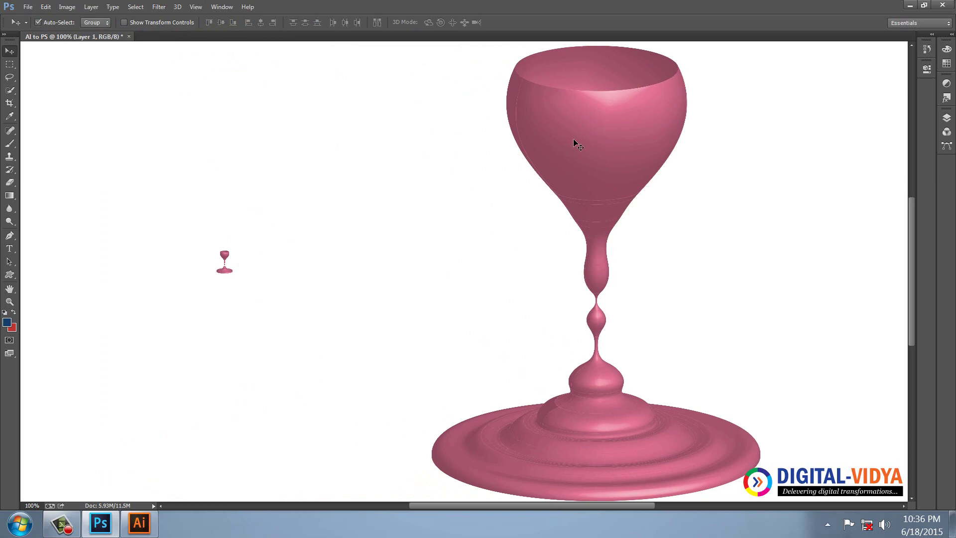
{"action": "key", "text": "ctrl+t"}
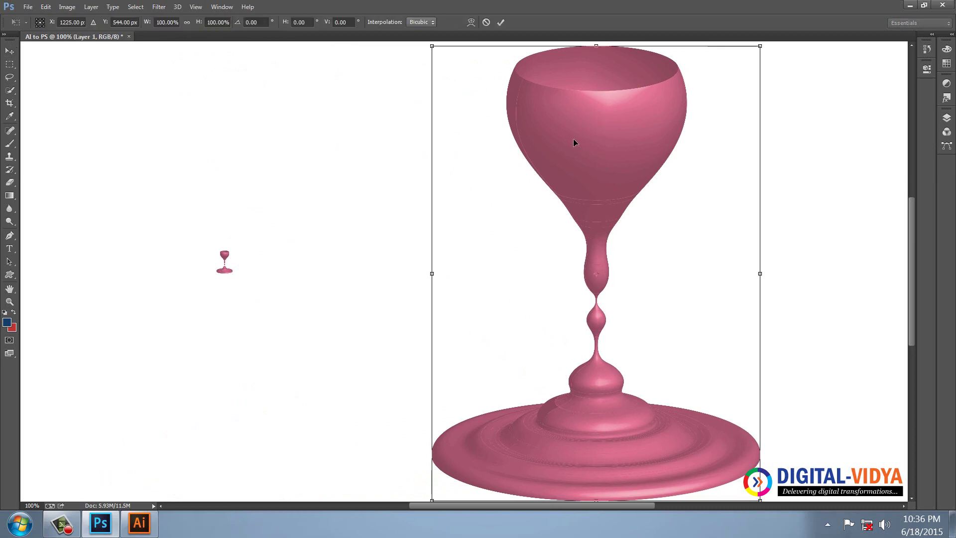
{"action": "left_click", "coordinate": [187, 22]}
{"action": "left_click", "coordinate": [219, 20]}
{"action": "type", "text": "50"}
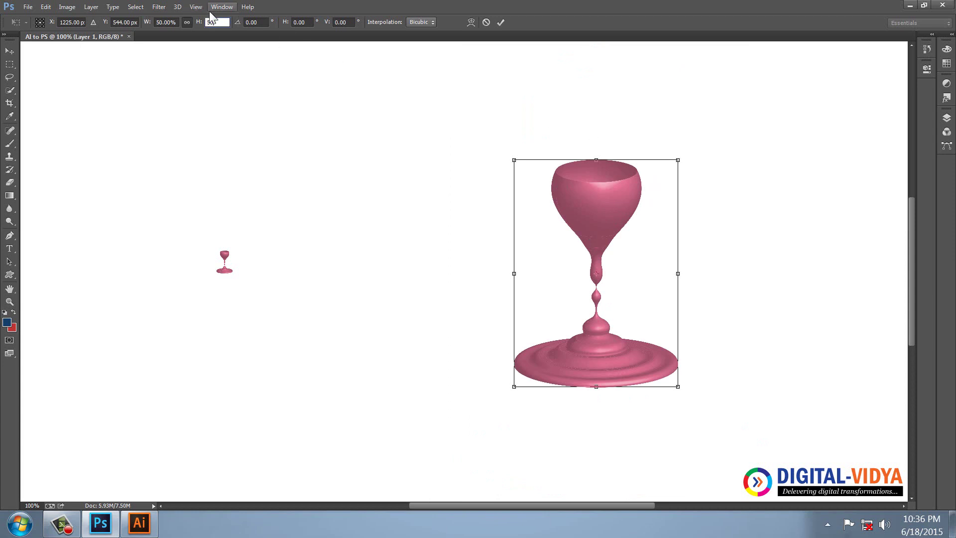
{"action": "type", "text": "10"}
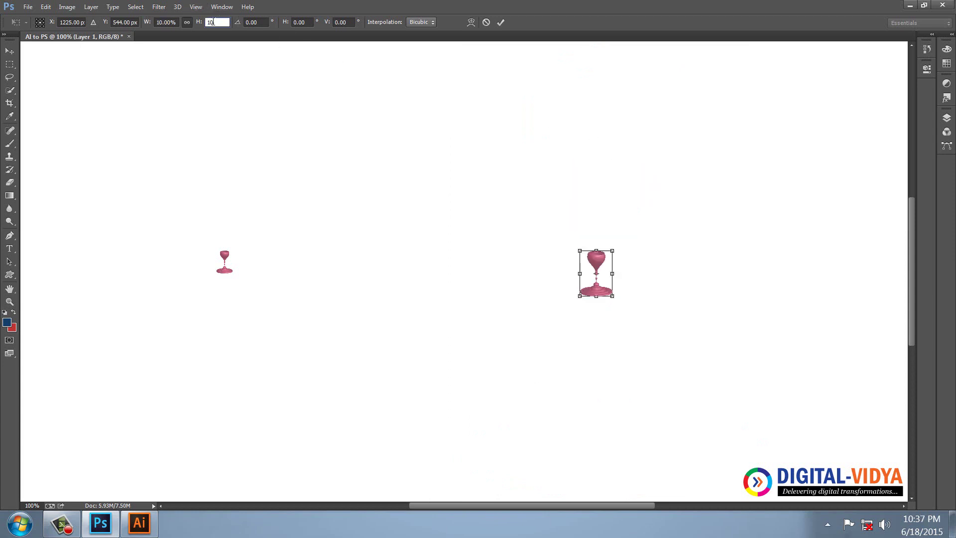
{"action": "double_click", "coordinate": [214, 23]}
{"action": "key", "text": "Return"}
{"action": "key", "text": "Return"}
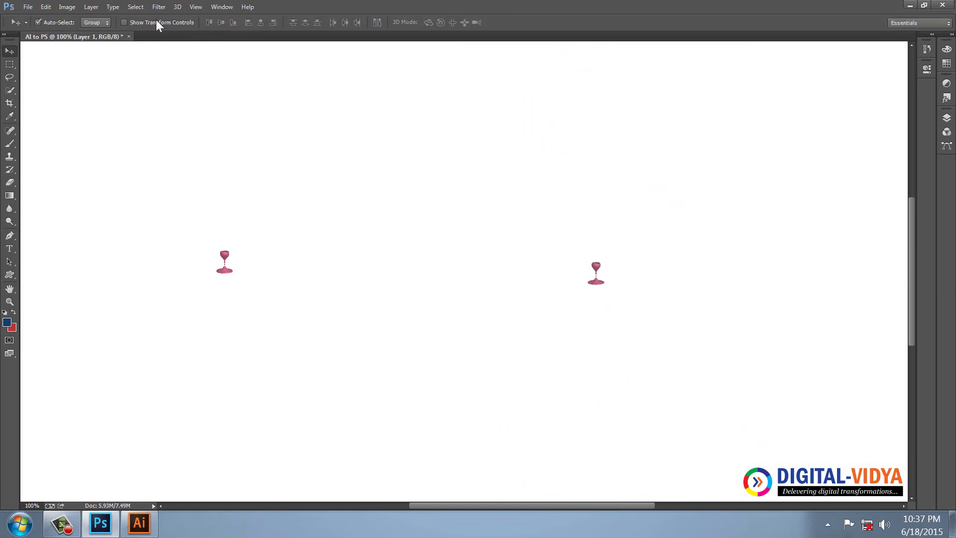
Enlarge the right pixel goblet proportionally to almost the full visible canvas height, compare its quality, and delete it.
{"action": "left_click_drag", "start_coordinate": [596, 266], "coordinate": [751, 47]}
{"action": "key", "text": "ctrl+t"}
{"action": "key", "text": "Return"}
{"action": "mouse_move", "coordinate": [678, 152]}
{"action": "left_mouse_down"}
{"action": "mouse_move", "coordinate": [648, 159]}
{"action": "mouse_move", "coordinate": [679, 154]}
{"action": "left_mouse_up"}
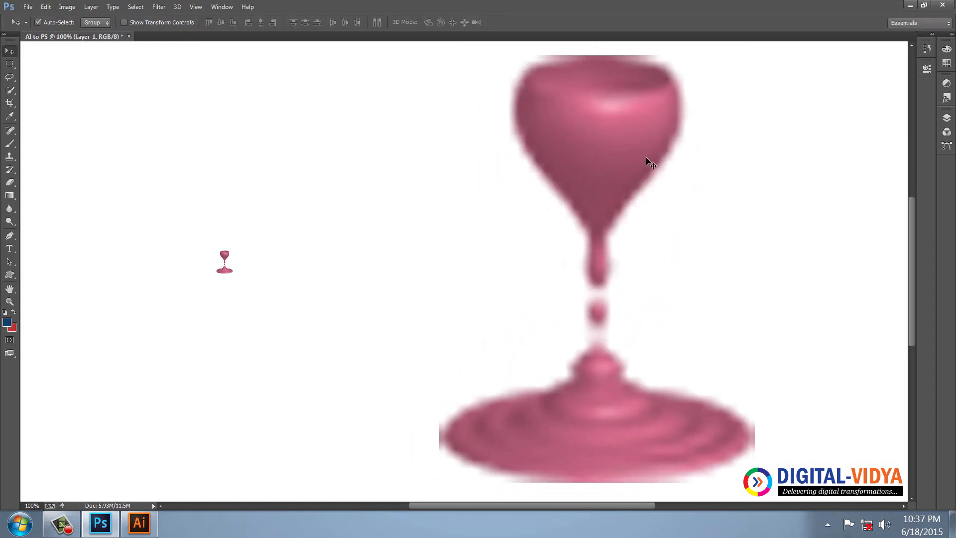
{"action": "key", "text": "Delete"}
Enlarge the small Smart Object goblet proportionally until it just fits the visible canvas height, and show the document's layers.
{"action": "left_click_drag", "start_coordinate": [225, 255], "coordinate": [493, 83]}
{"action": "key", "text": "ctrl+t"}
{"action": "left_click_drag", "start_coordinate": [272, 144], "coordinate": [273, 170]}
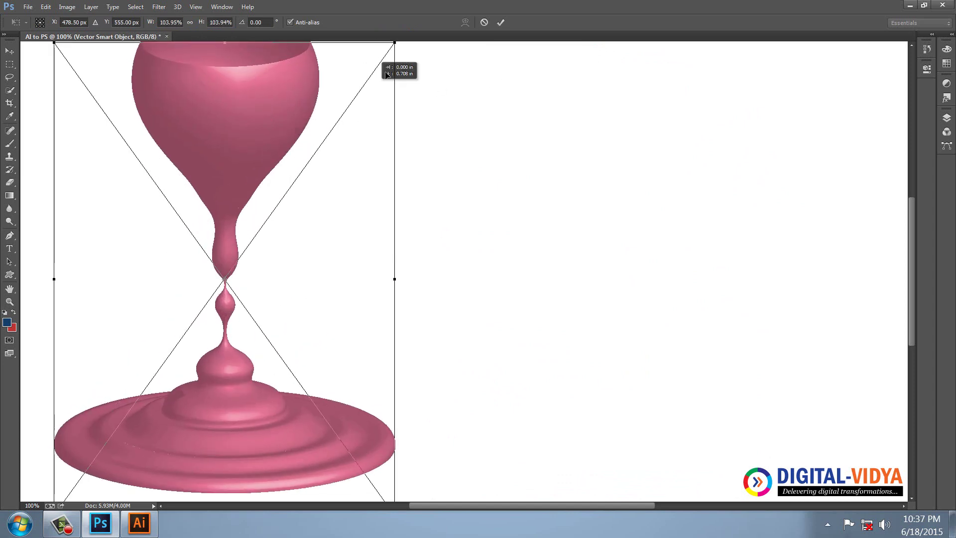
{"action": "left_click_drag", "start_coordinate": [394, 43], "coordinate": [380, 63]}
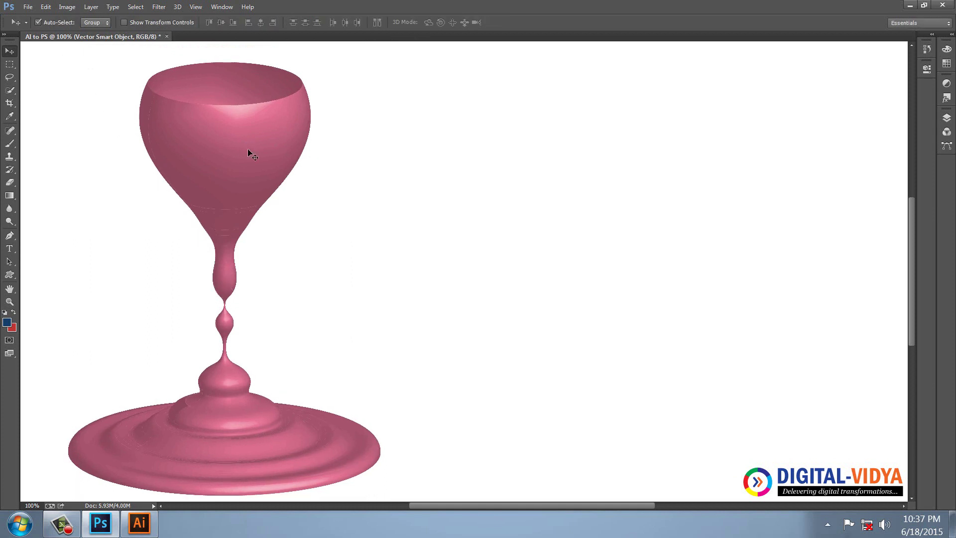
{"action": "key", "text": "F7"}
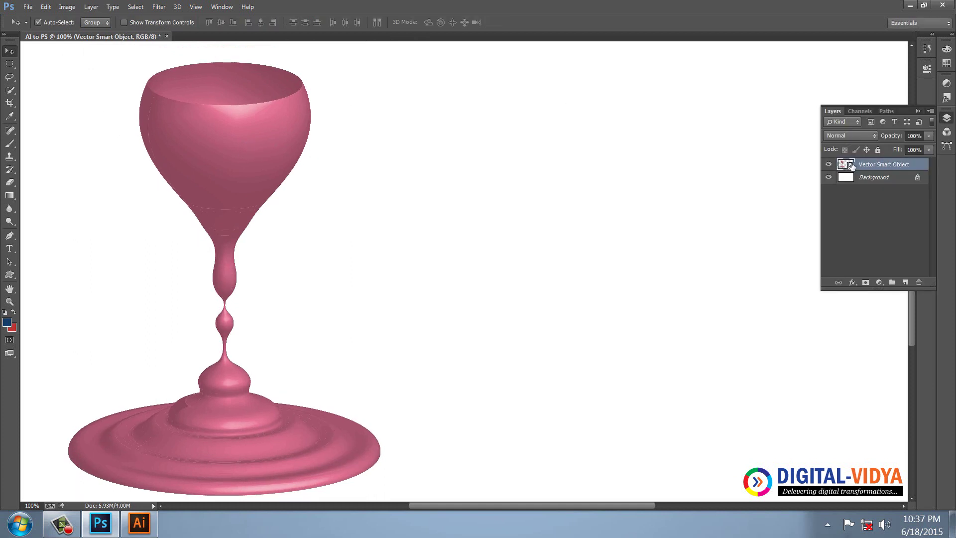
Switch to Illustrator and quit it without saving Untitled-1, clearing the clipboard data.
{"action": "mouse_move", "coordinate": [143, 531]}
{"action": "left_click", "coordinate": [139, 522]}
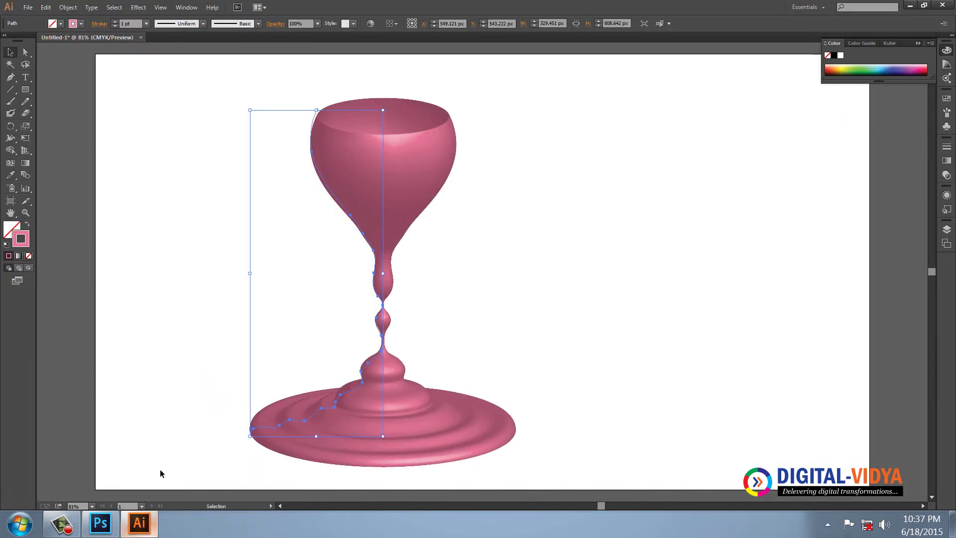
{"action": "left_click", "coordinate": [28, 7]}
{"action": "left_click", "coordinate": [45, 358]}
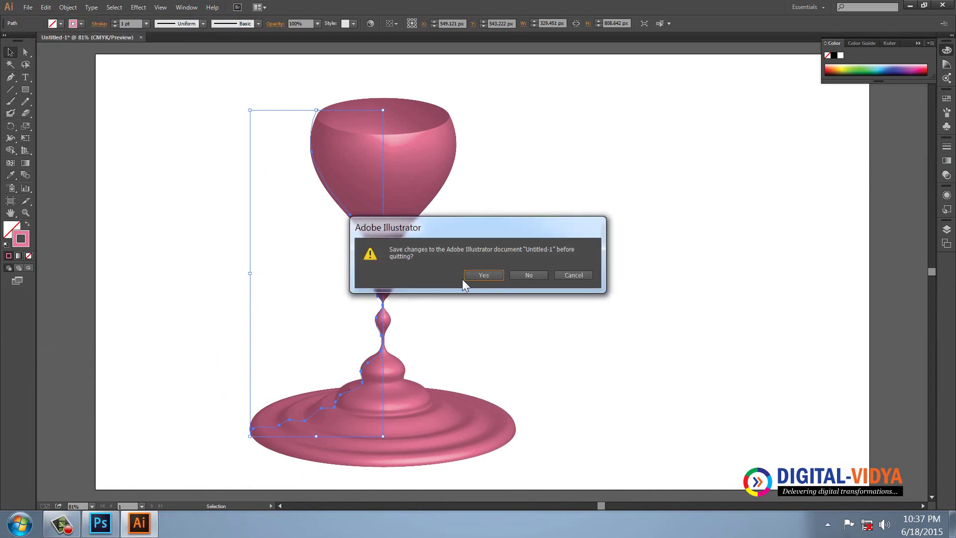
{"action": "left_click", "coordinate": [513, 274]}
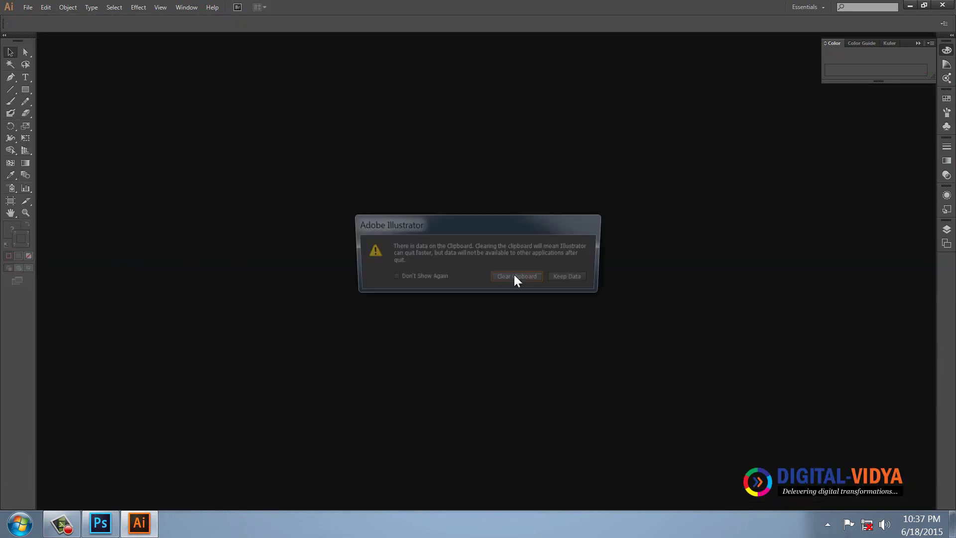
{"action": "left_click", "coordinate": [536, 276]}
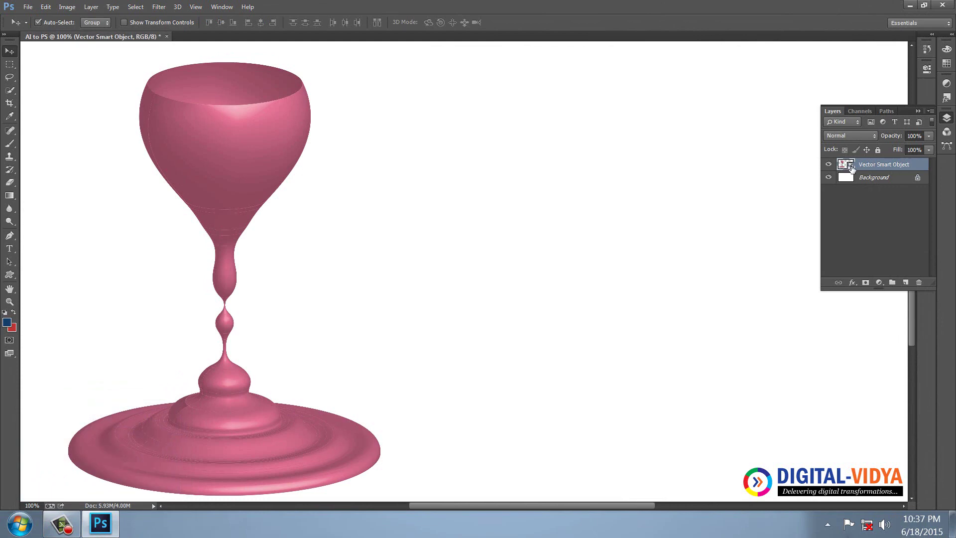
Undock the layer list over the canvas and open the Vector Smart Object's contents for editing in Illustrator.
{"action": "left_click_drag", "start_coordinate": [834, 111], "coordinate": [671, 109]}
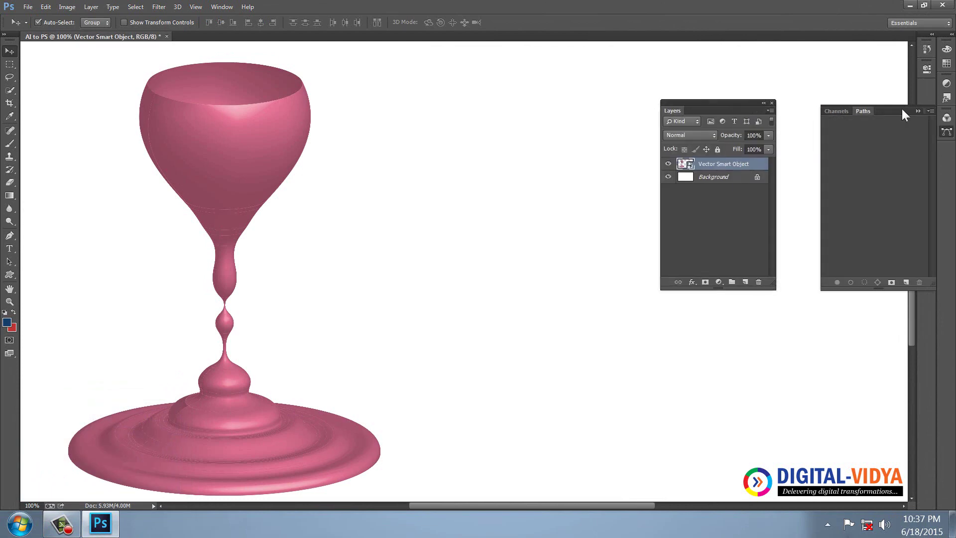
{"action": "double_click", "coordinate": [690, 164]}
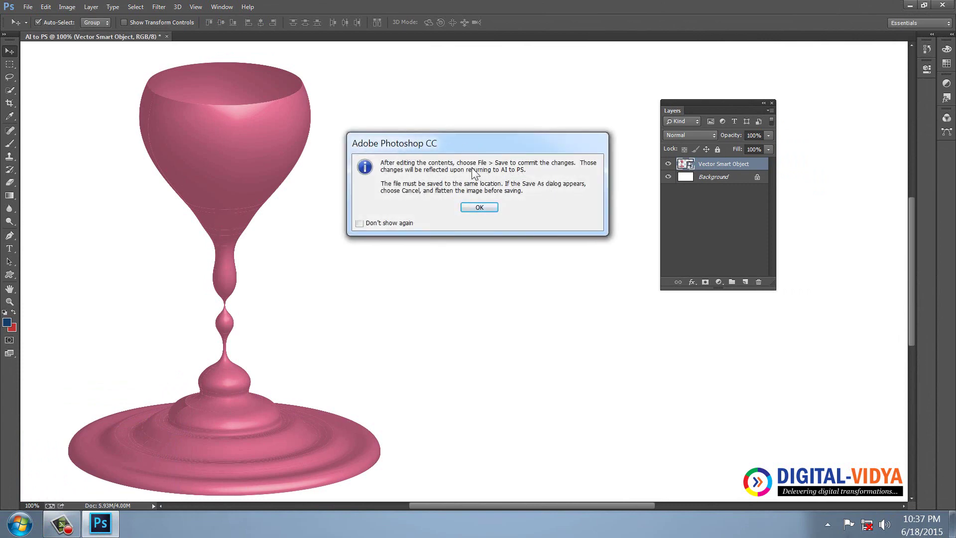
{"action": "left_click", "coordinate": [486, 207]}
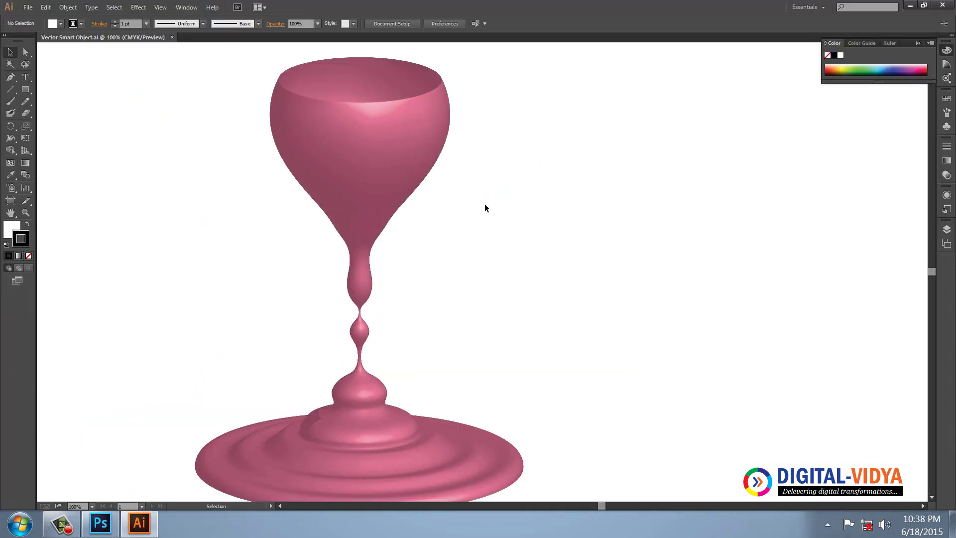
Apply a dashed line to the goblet path's stroke in the Vector Smart Object file.
{"action": "left_click", "coordinate": [382, 149]}
{"action": "left_click", "coordinate": [101, 23]}
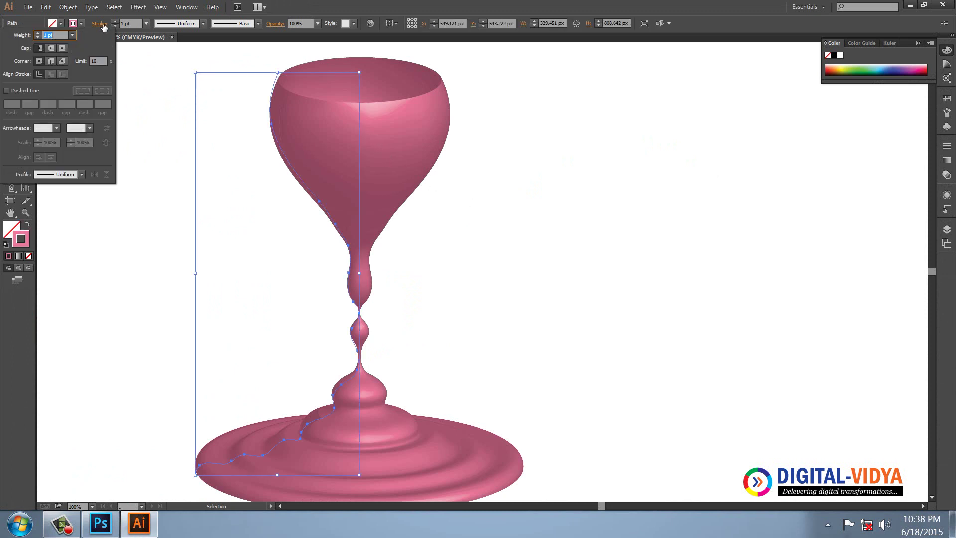
{"action": "left_click", "coordinate": [7, 91]}
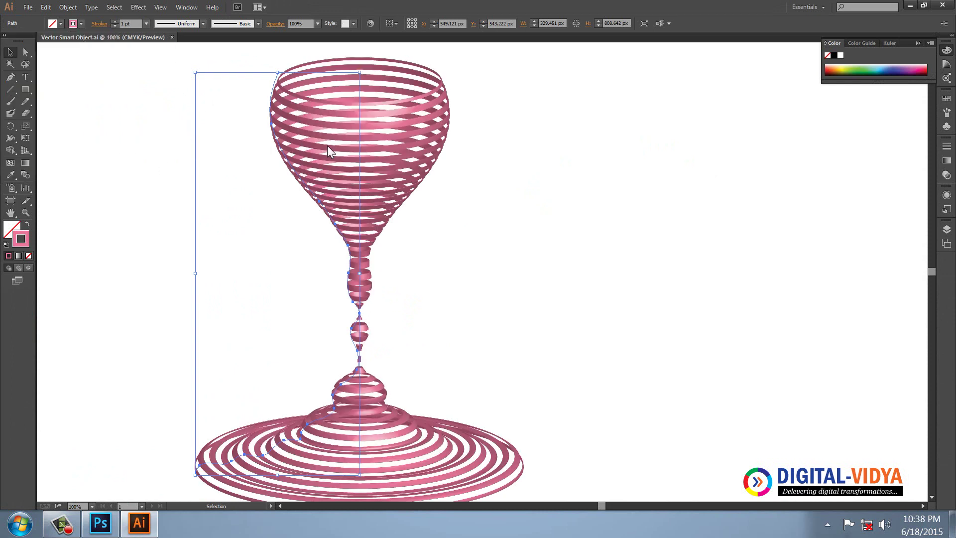
Change the goblet path's stroke colour to golden yellow, hex D1BA15.
{"action": "double_click", "coordinate": [27, 244]}
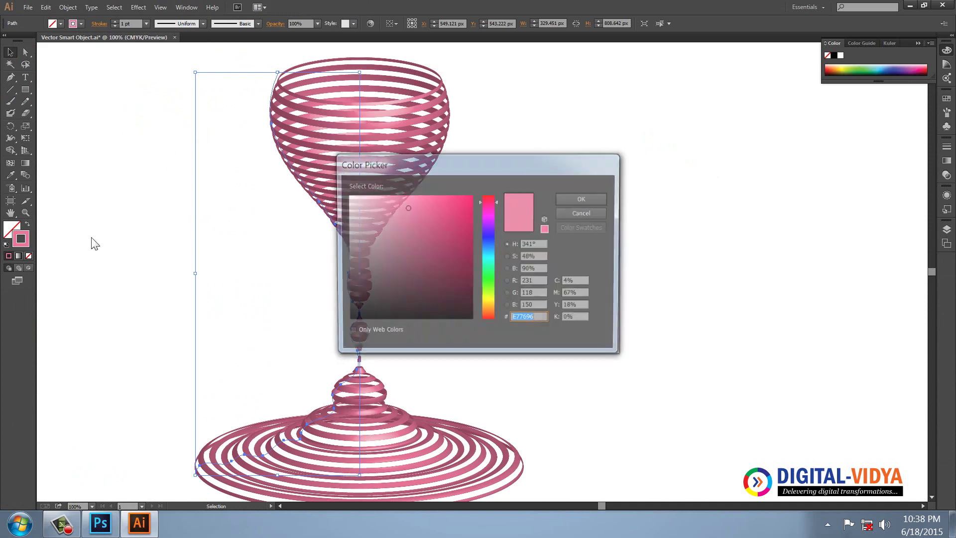
{"action": "left_click", "coordinate": [483, 278]}
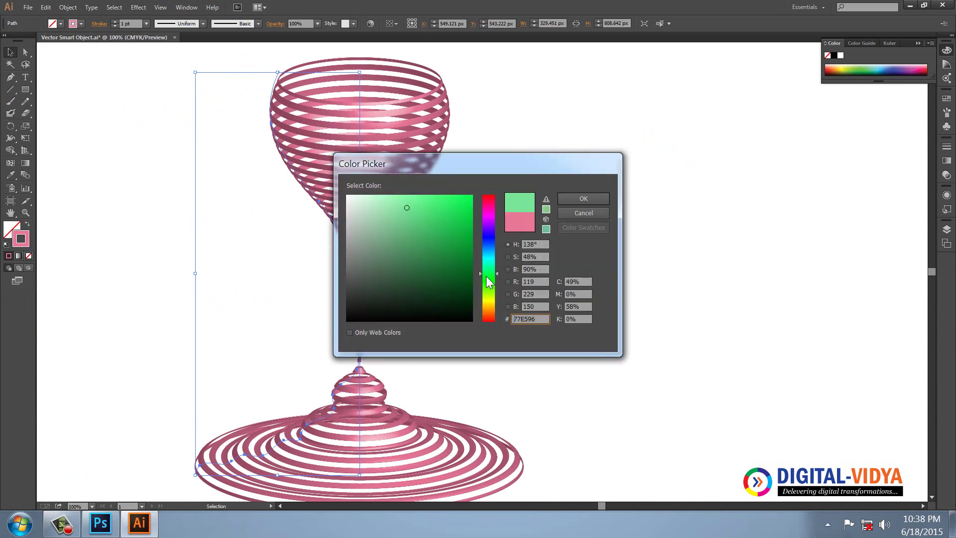
{"action": "left_click", "coordinate": [489, 303]}
{"action": "left_click", "coordinate": [460, 212]}
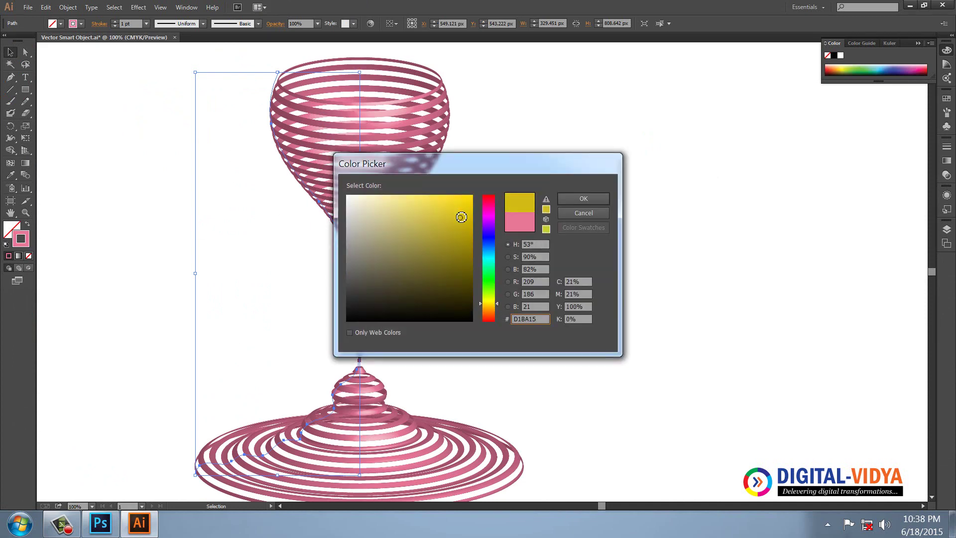
{"action": "left_click", "coordinate": [567, 201]}
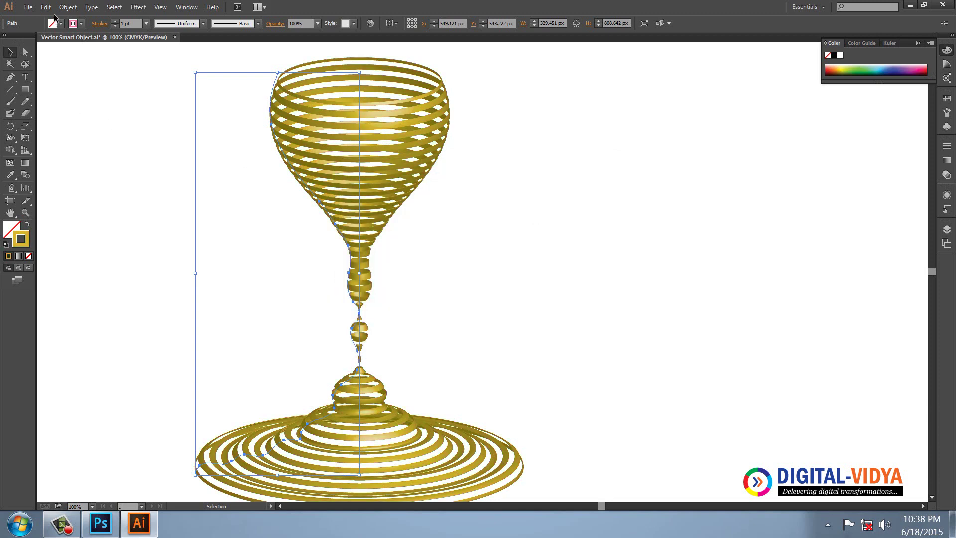
Quit Illustrator and save the changes to the Vector Smart Object file.
{"action": "left_click", "coordinate": [28, 7]}
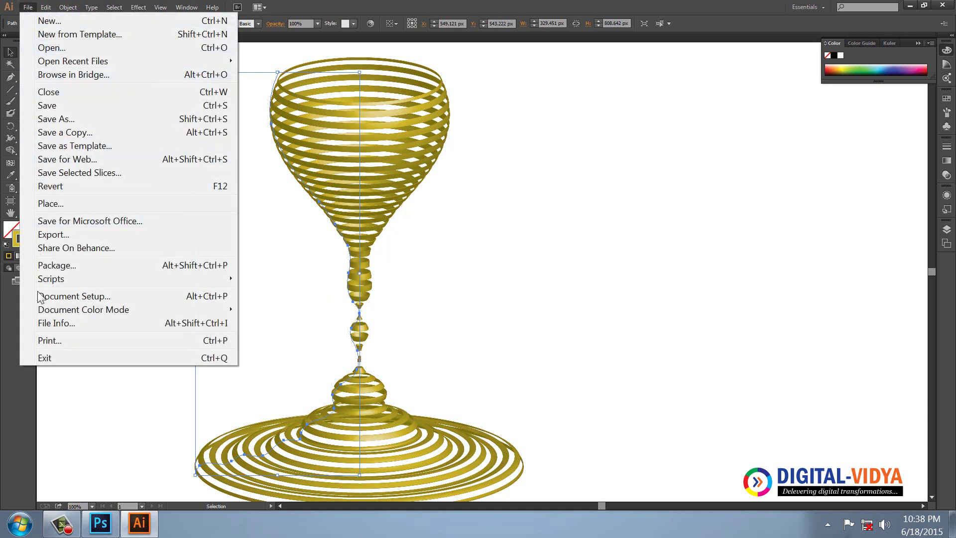
{"action": "left_click", "coordinate": [44, 358]}
{"action": "left_click", "coordinate": [484, 275]}
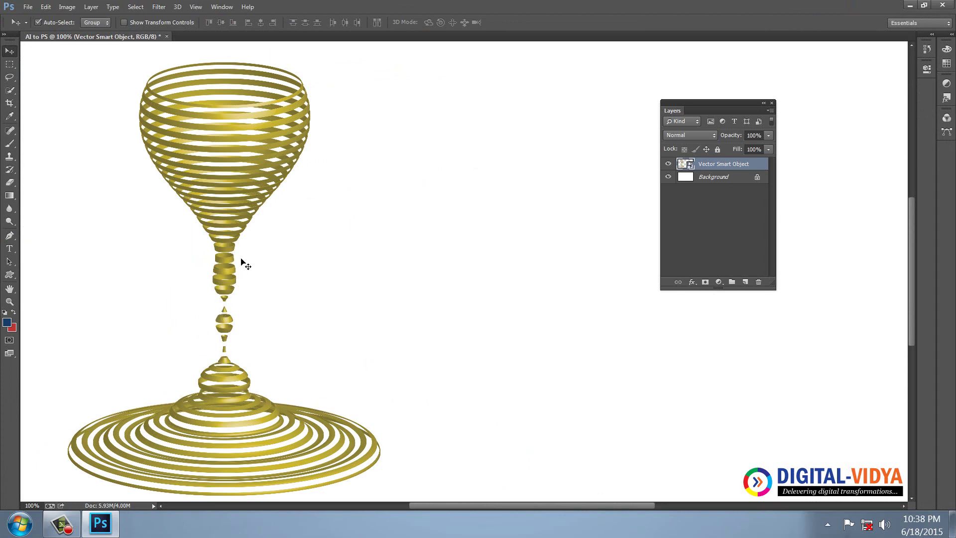
Nudge the dashed golden goblet slightly to the right and delete it from the Photoshop document.
{"action": "left_click_drag", "start_coordinate": [229, 272], "coordinate": [237, 272]}
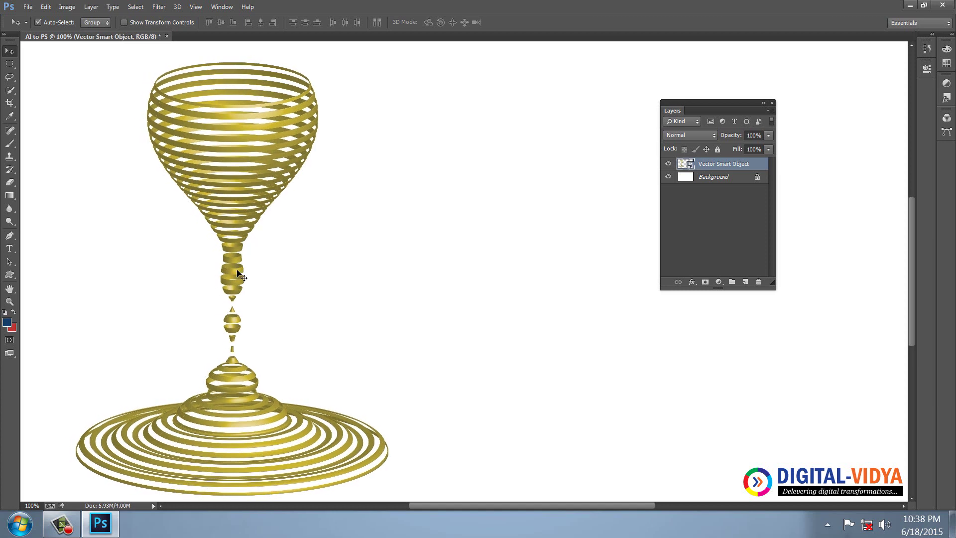
{"action": "key", "text": "Delete"}
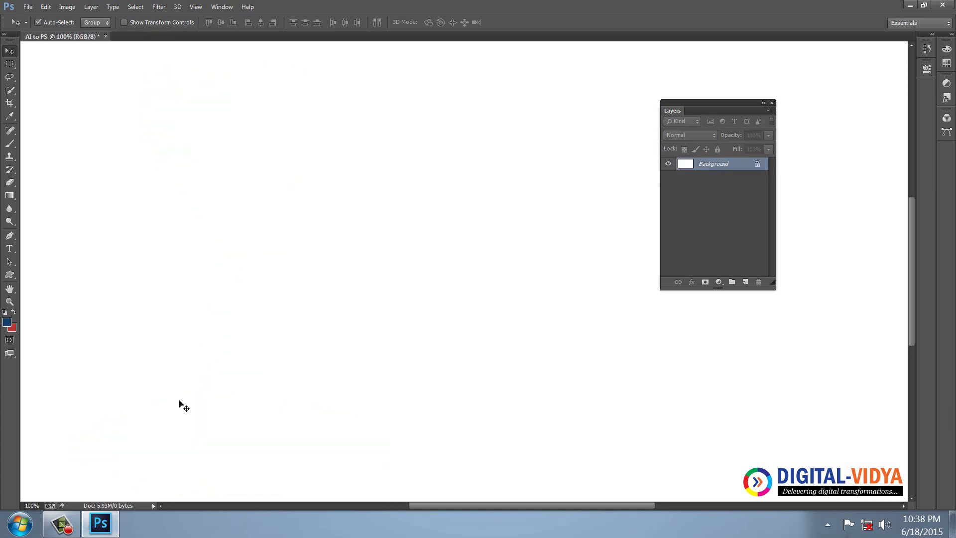
Launch Illustrator through the Windows Run prompt and create a new 1920 × 1080 px document named Untitled-1.
{"action": "key", "text": "super+r"}
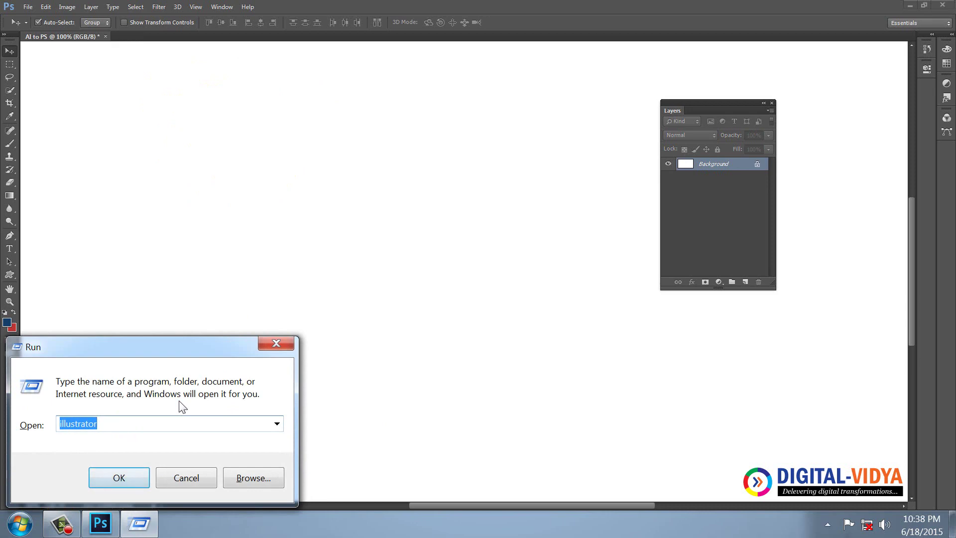
{"action": "key", "text": "Return"}
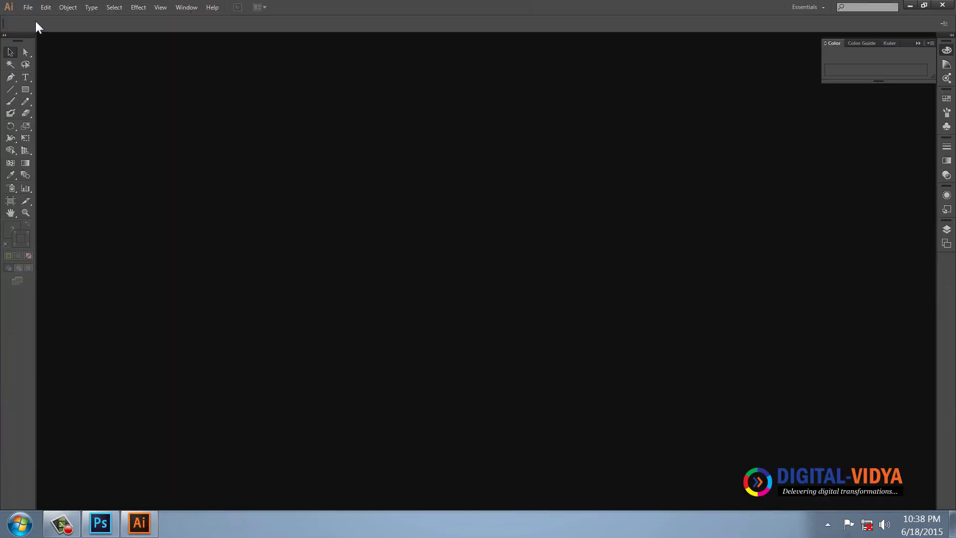
{"action": "left_click", "coordinate": [27, 7]}
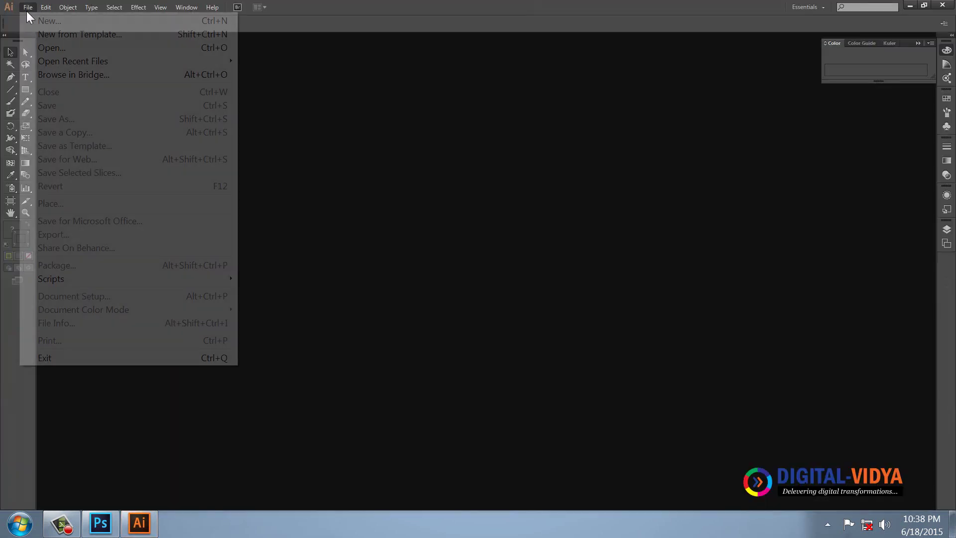
{"action": "left_click", "coordinate": [29, 19]}
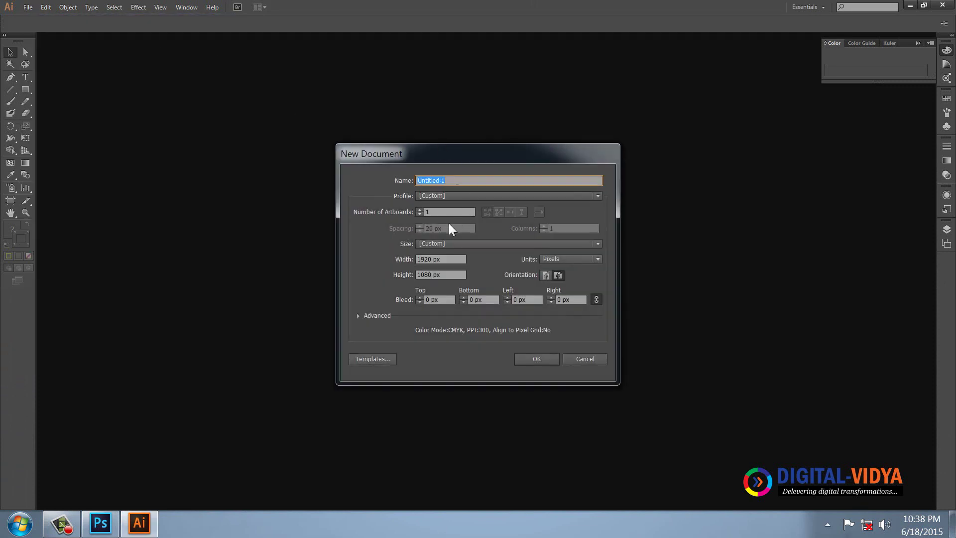
{"action": "left_click", "coordinate": [533, 358]}
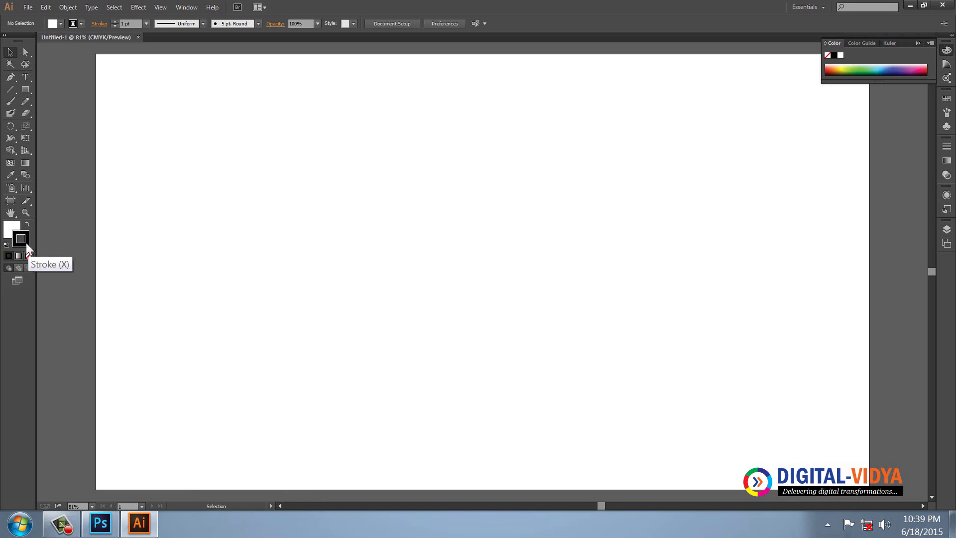
Set the fill to none and the stroke colour to green.
{"action": "left_click", "coordinate": [16, 230]}
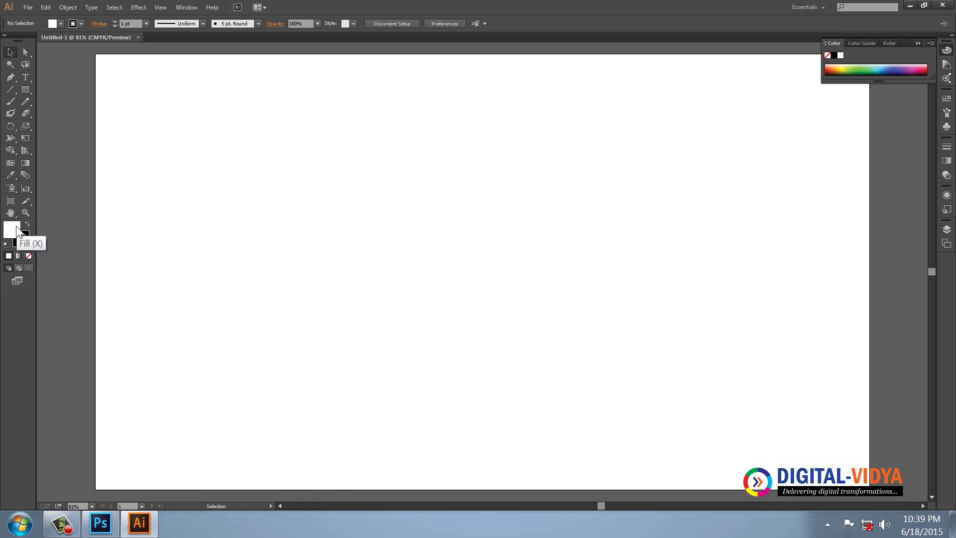
{"action": "left_click", "coordinate": [28, 253]}
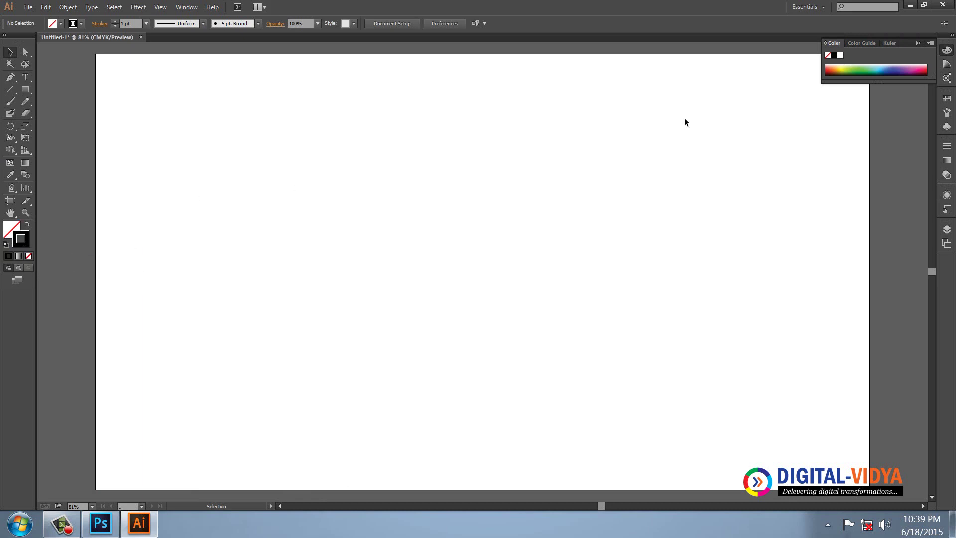
{"action": "left_click", "coordinate": [859, 68]}
Draw an open S-curved profile with the Pen tool, ending in a straight slanted segment, about 279 px wide and 742 px tall.
{"action": "left_click", "coordinate": [259, 459]}
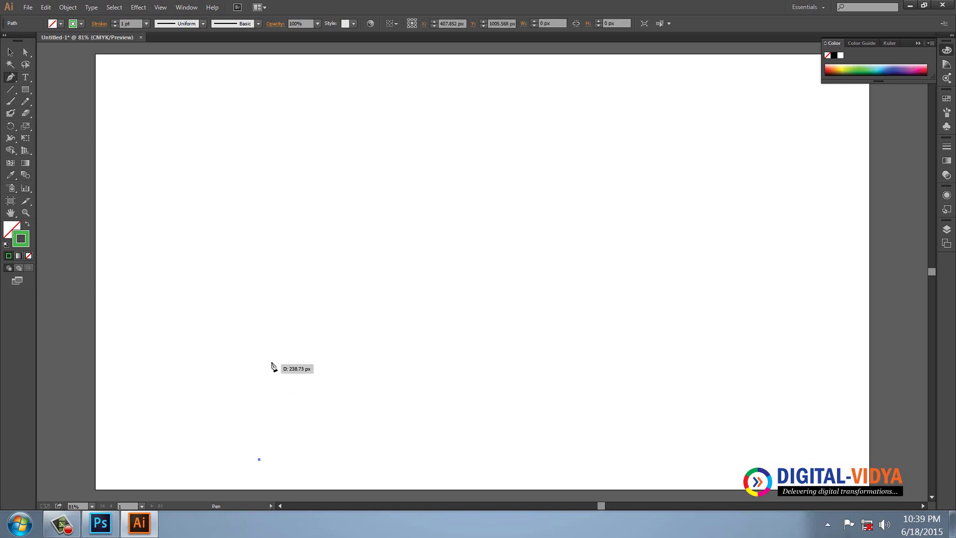
{"action": "left_click_drag", "start_coordinate": [276, 357], "coordinate": [337, 316]}
{"action": "left_click", "coordinate": [312, 248]}
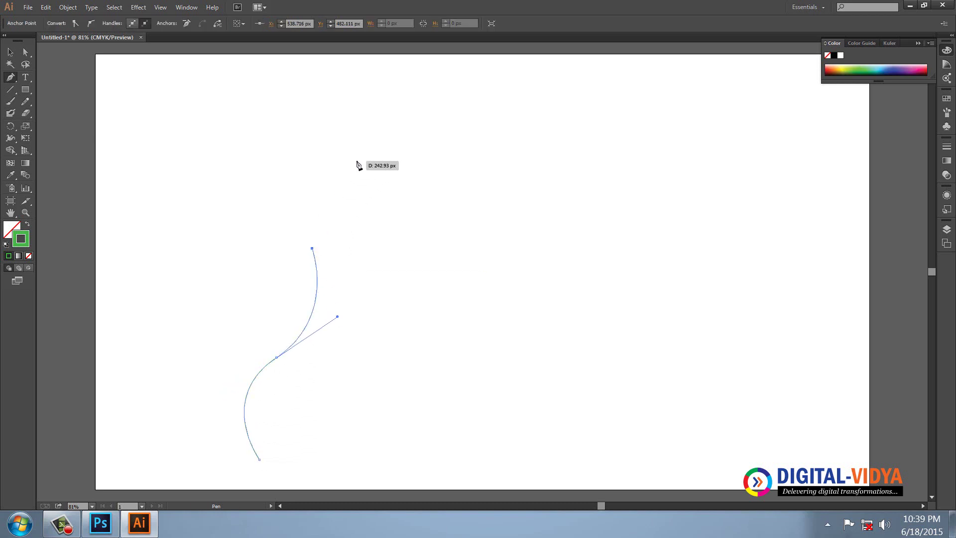
{"action": "left_click", "coordinate": [356, 160]}
{"action": "left_click", "coordinate": [9, 51]}
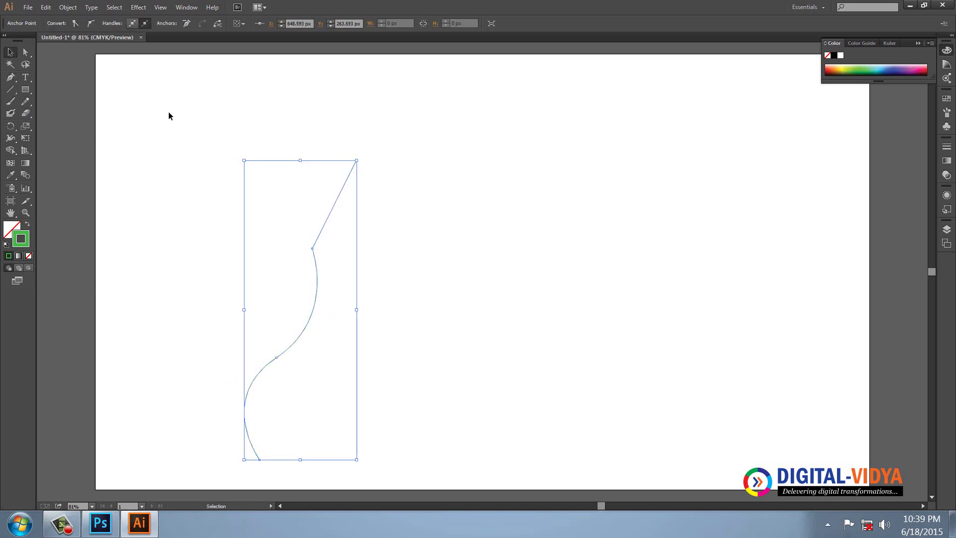
Reflect a copy of the curved profile horizontally about its top anchor point to form a symmetrical outline.
{"action": "left_click_drag", "start_coordinate": [245, 164], "coordinate": [438, 259]}
{"action": "left_click", "coordinate": [11, 126]}
{"action": "left_click_drag", "start_coordinate": [11, 126], "coordinate": [57, 141]}
{"action": "left_click", "coordinate": [356, 159]}
{"action": "left_click_drag", "start_coordinate": [342, 187], "coordinate": [372, 187]}
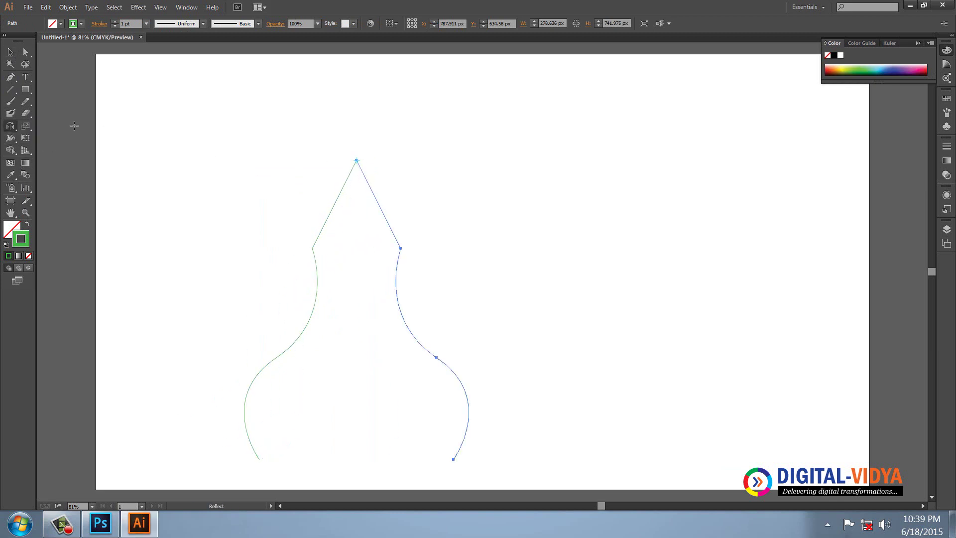
Change the mirrored right path's stroke colour to dark green, hex 096807.
{"action": "double_click", "coordinate": [29, 244]}
{"action": "left_click_drag", "start_coordinate": [453, 236], "coordinate": [464, 269]}
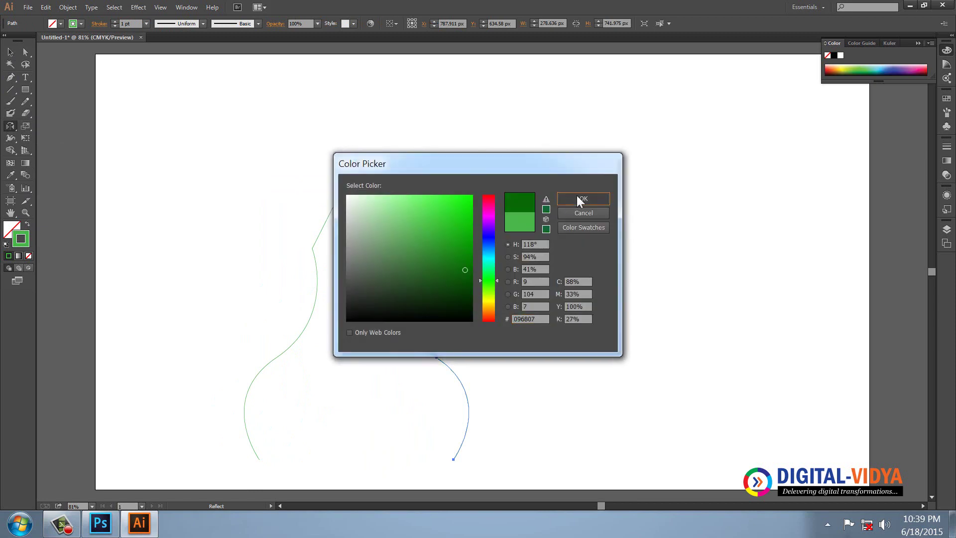
{"action": "left_click", "coordinate": [580, 201]}
Select both the green and dark green outline paths and make a blend between them.
{"action": "left_click", "coordinate": [11, 52]}
{"action": "left_click", "coordinate": [135, 179]}
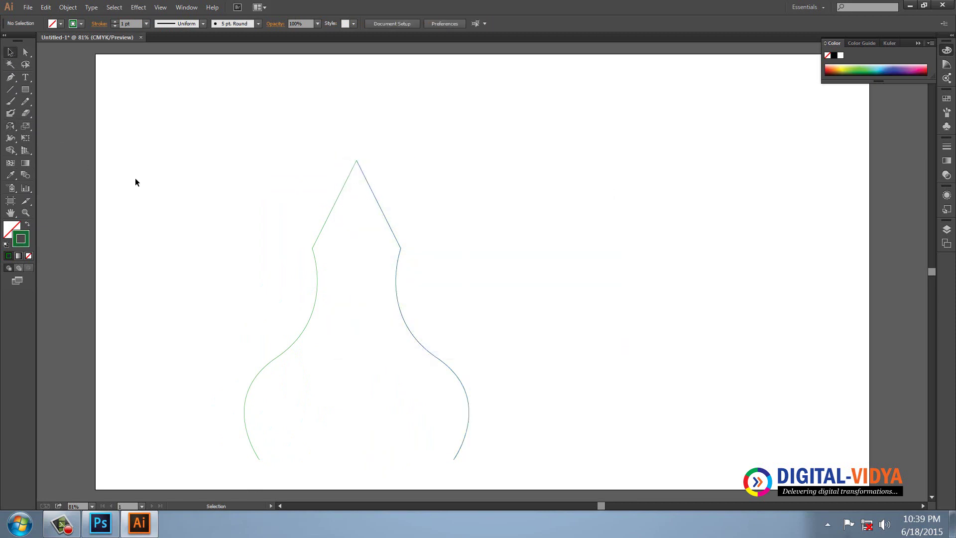
{"action": "left_click_drag", "start_coordinate": [182, 247], "coordinate": [628, 327]}
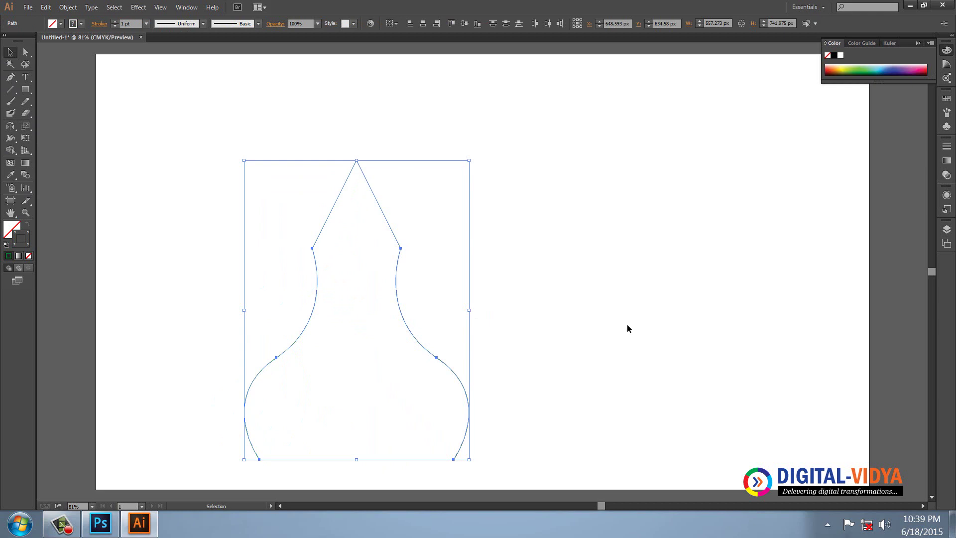
{"action": "left_click", "coordinate": [68, 6]}
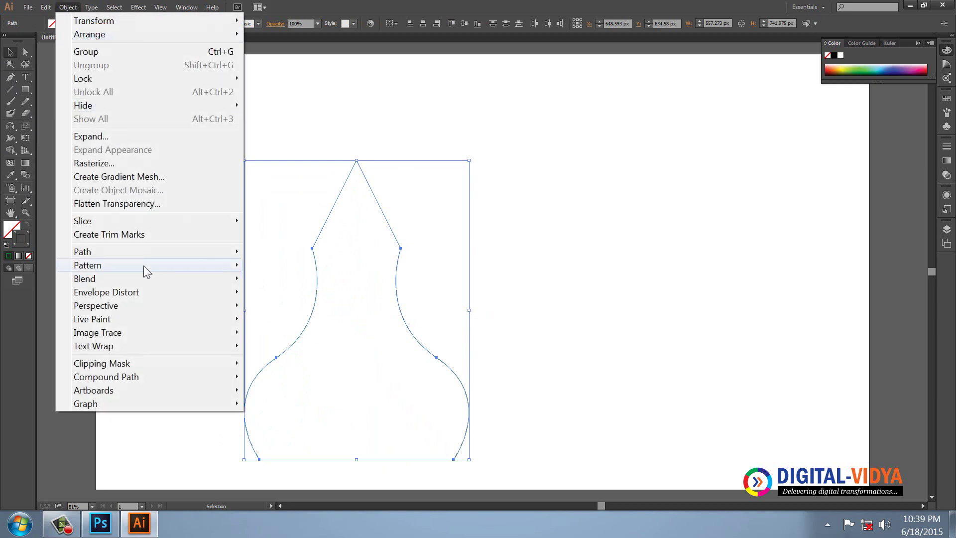
{"action": "mouse_move", "coordinate": [136, 282]}
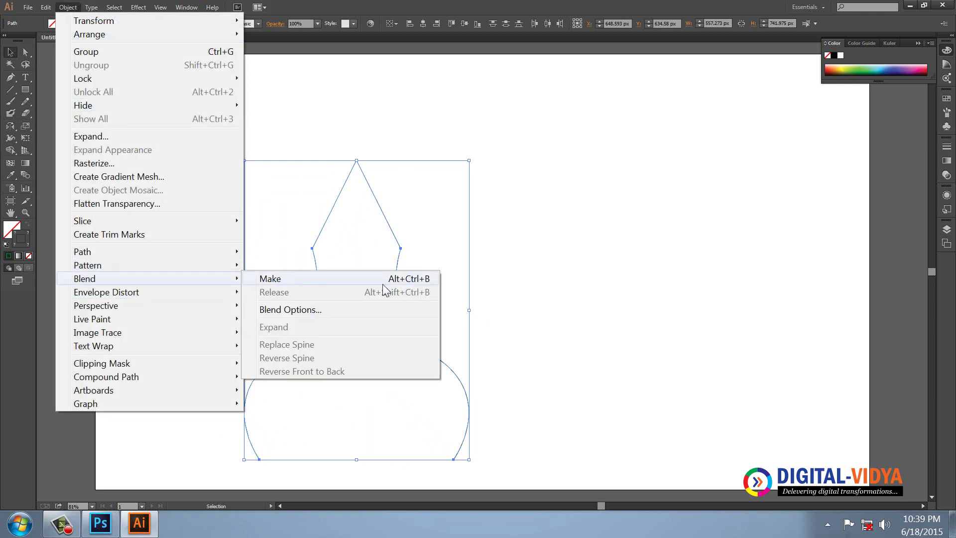
{"action": "left_click", "coordinate": [398, 280]}
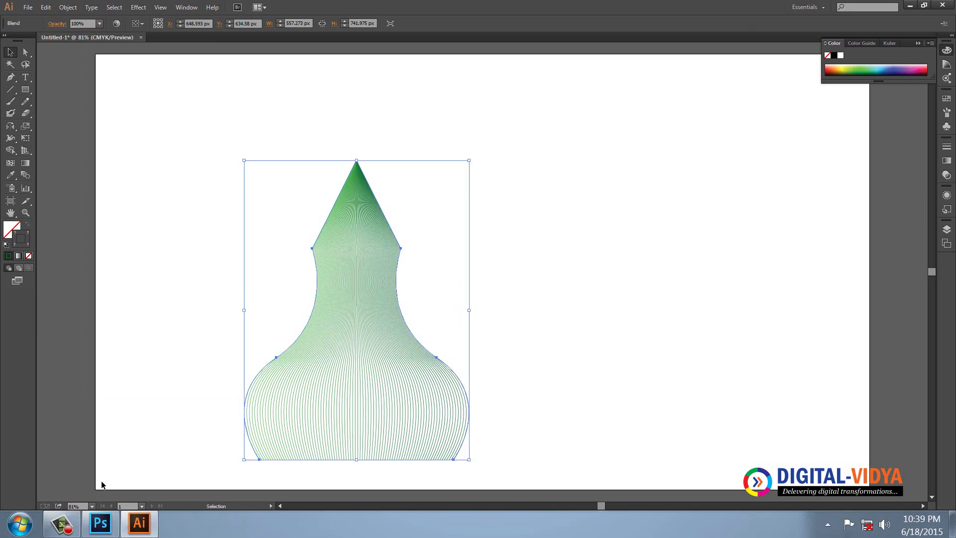
Switch to Photoshop, paste the blended shape as a Smart Object at its default size, and move it to the upper left of the canvas.
{"action": "left_click", "coordinate": [101, 523]}
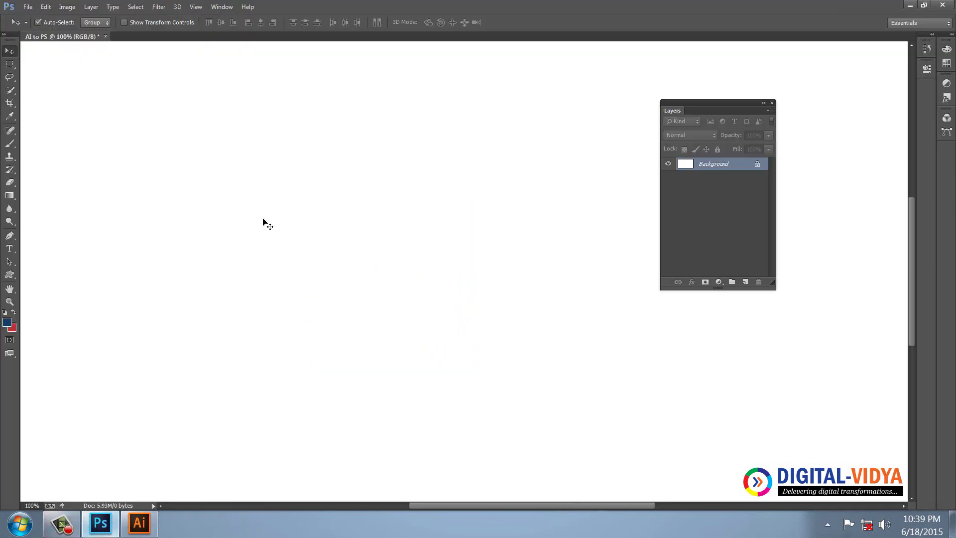
{"action": "key", "text": "ctrl+v"}
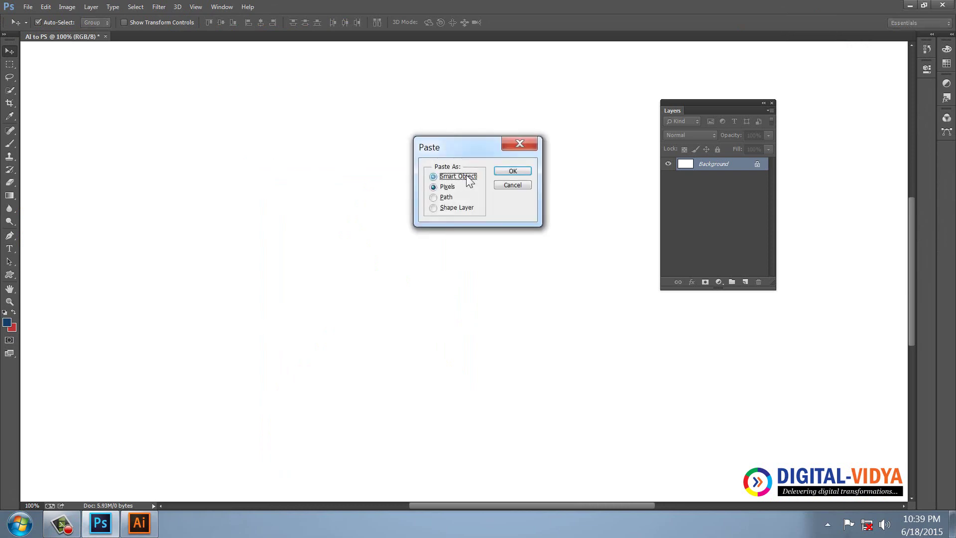
{"action": "left_click", "coordinate": [512, 170]}
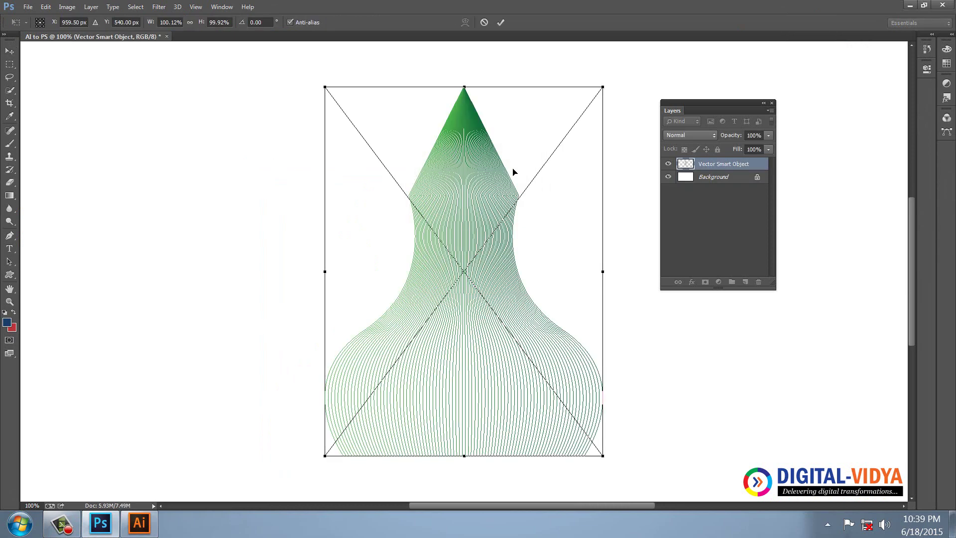
{"action": "key", "text": "Return"}
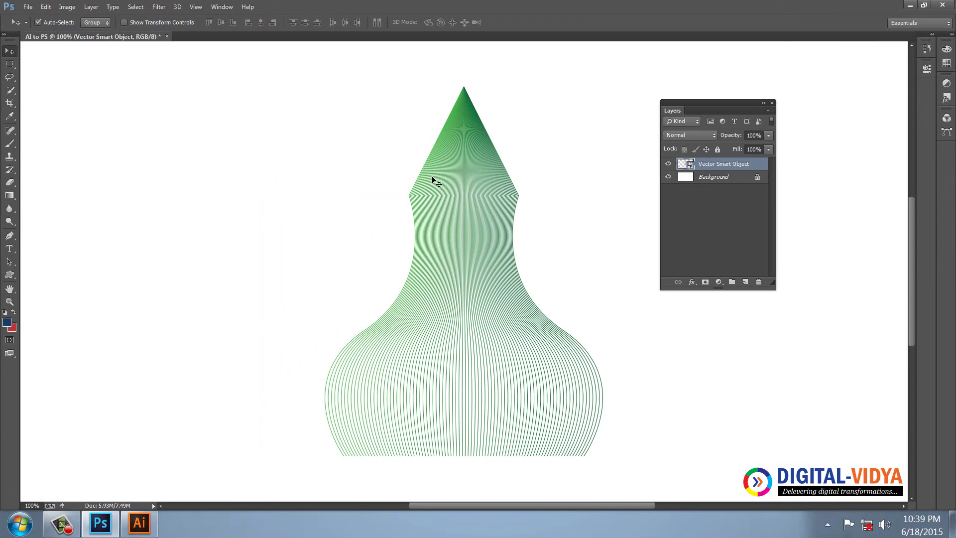
{"action": "key", "text": "ctrl+plus"}
{"action": "key", "text": "ctrl+minus"}
{"action": "left_click_drag", "start_coordinate": [454, 141], "coordinate": [309, 122]}
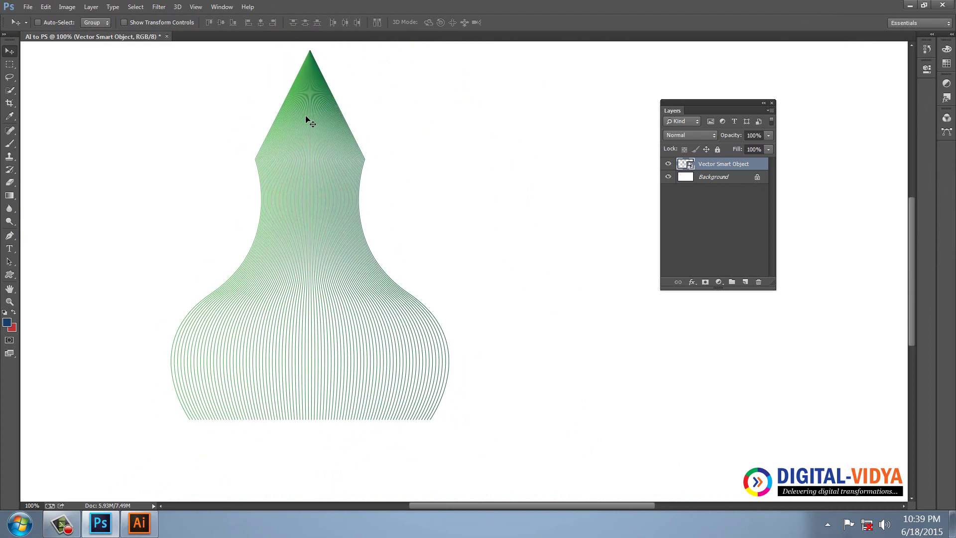
Open the Smart Object's contents in Illustrator and bend the lower curves of both side paths symmetrically inward using their direction handles.
{"action": "double_click", "coordinate": [685, 164]}
{"action": "left_click", "coordinate": [484, 205]}
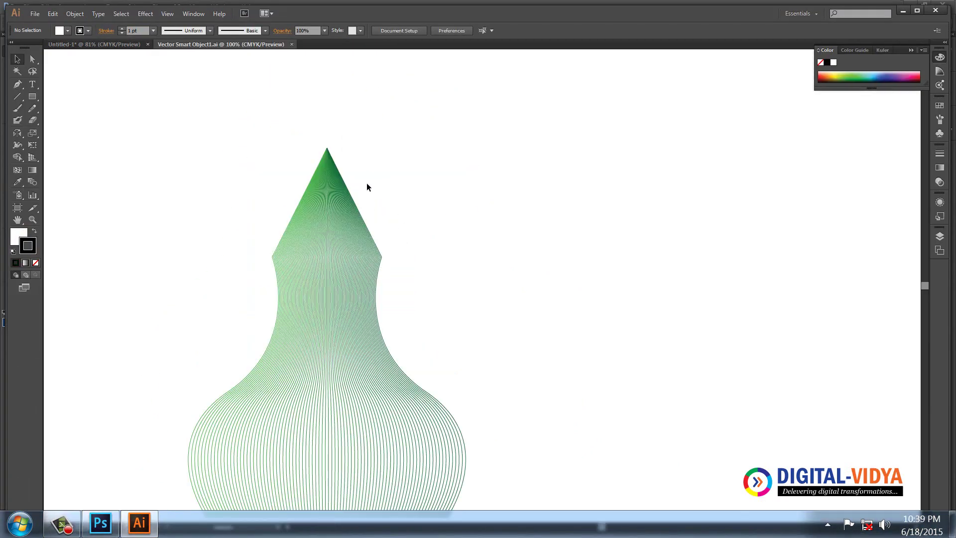
{"action": "left_click", "coordinate": [32, 59]}
{"action": "scroll", "coordinate": [363, 298], "scroll_direction": "down", "scroll_amount": 3}
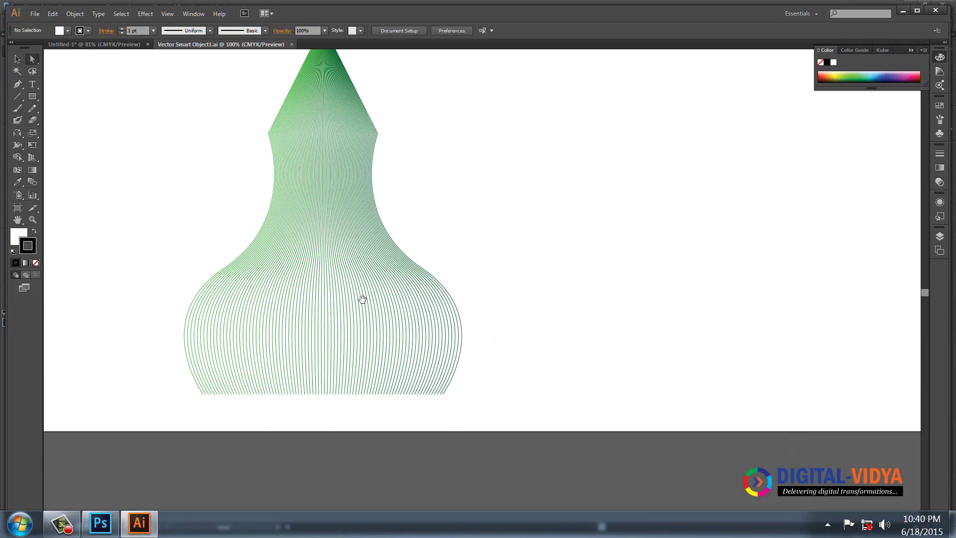
{"action": "left_click_drag", "start_coordinate": [436, 403], "coordinate": [455, 391]}
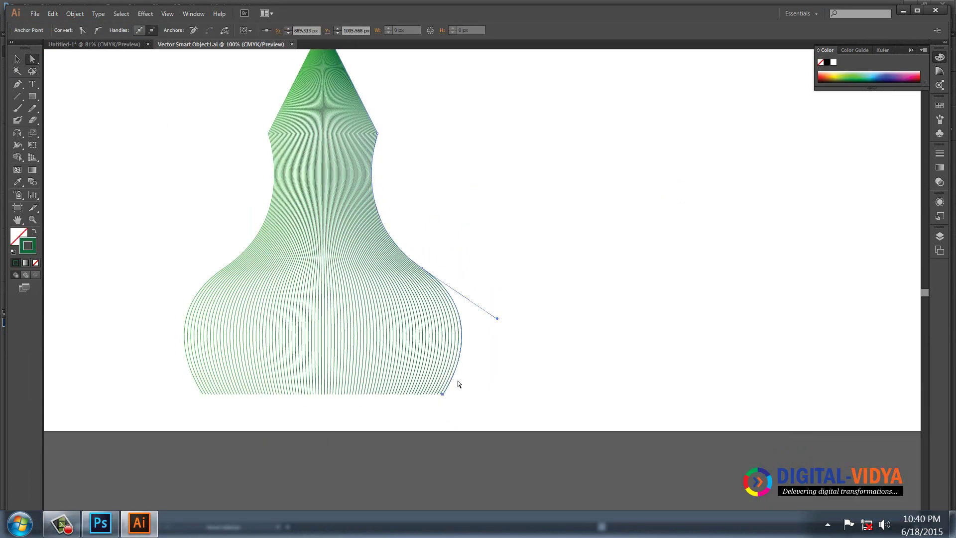
{"action": "left_click_drag", "start_coordinate": [498, 319], "coordinate": [324, 363]}
{"action": "left_click", "coordinate": [205, 393]}
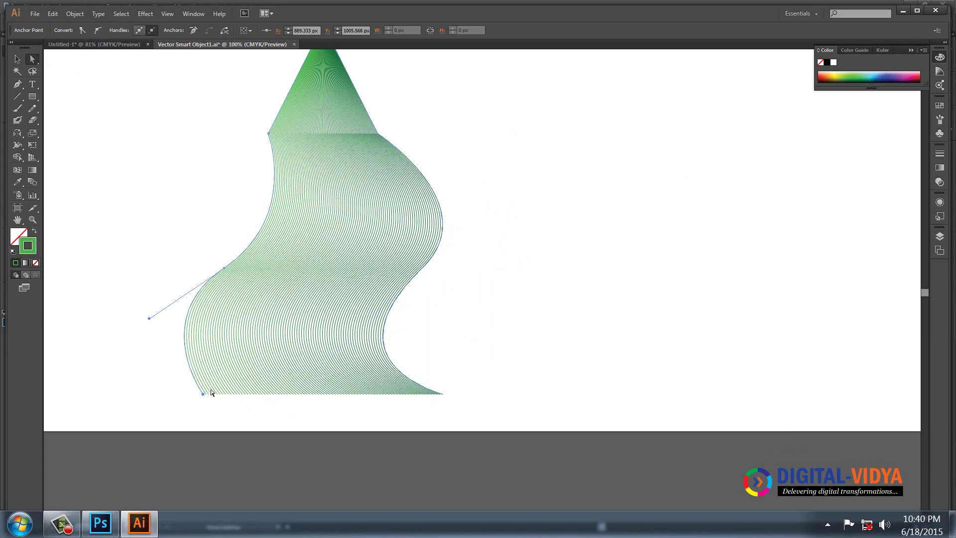
{"action": "left_click_drag", "start_coordinate": [150, 318], "coordinate": [334, 370]}
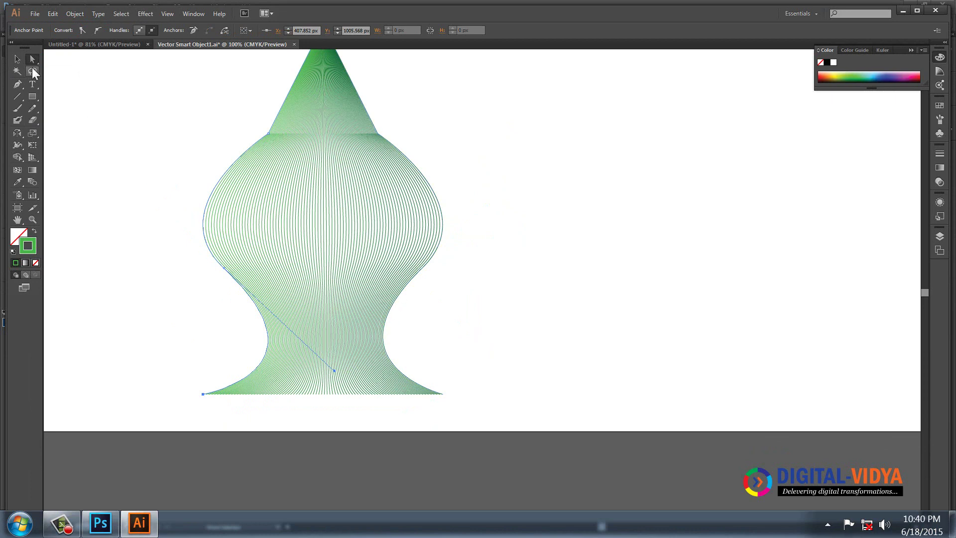
Select only the blend's left path and change its stroke colour to yellow, hex E8D915.
{"action": "key", "text": "v"}
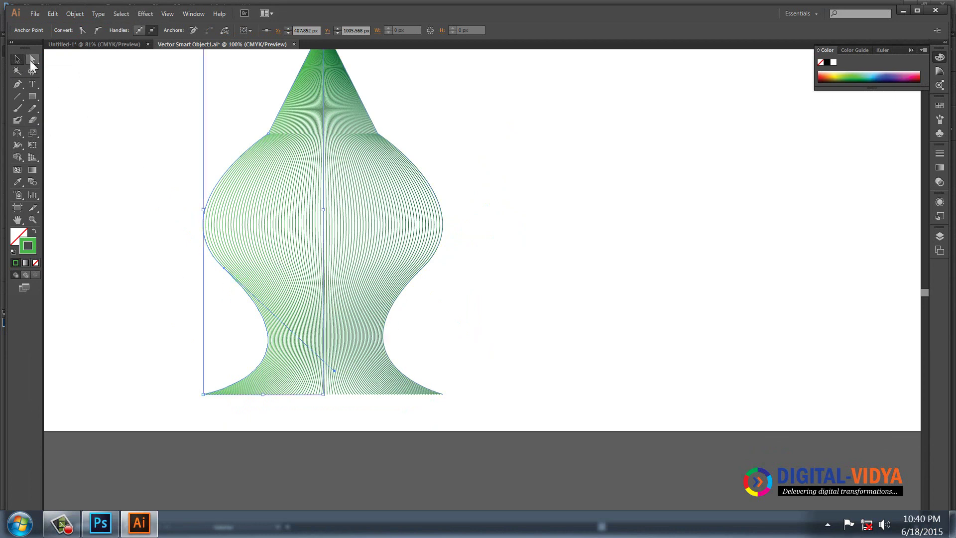
{"action": "key", "text": "ctrl+shift+a"}
{"action": "left_click_drag", "start_coordinate": [33, 59], "coordinate": [64, 73]}
{"action": "left_click", "coordinate": [231, 277]}
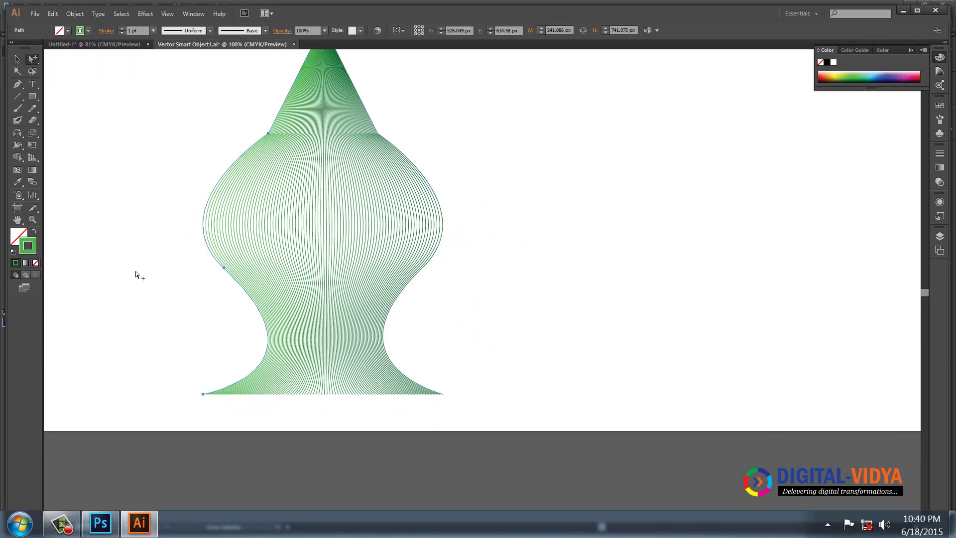
{"action": "double_click", "coordinate": [31, 250]}
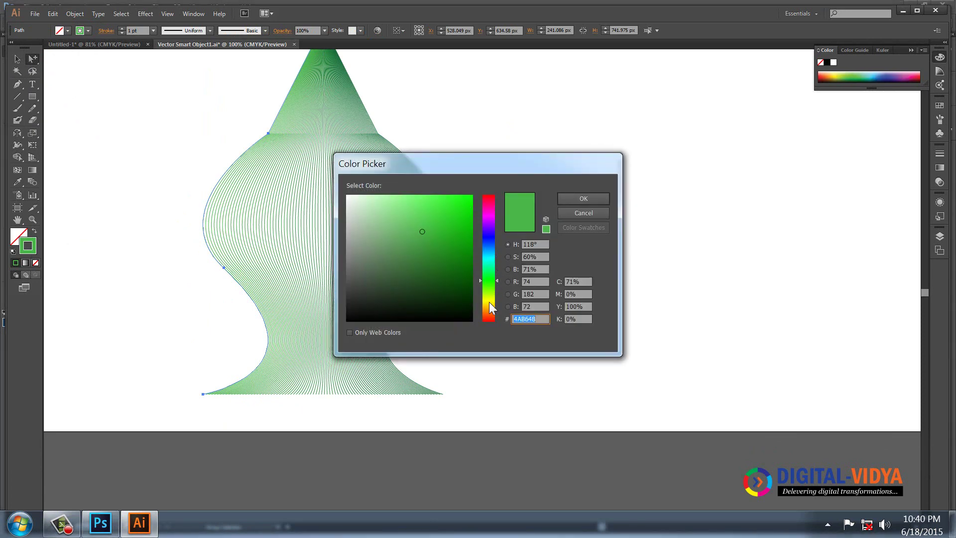
{"action": "left_click", "coordinate": [489, 302]}
{"action": "left_click", "coordinate": [462, 206]}
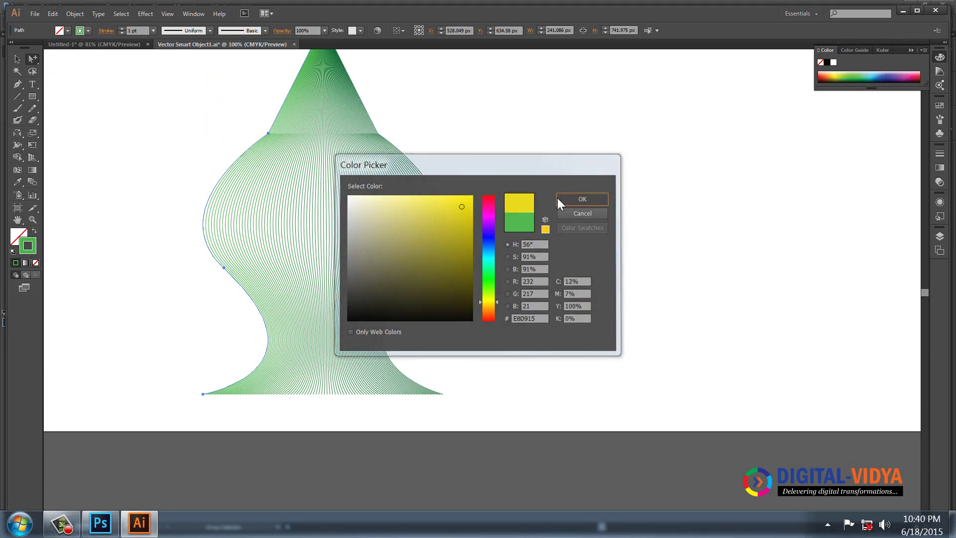
{"action": "left_click", "coordinate": [559, 199]}
Quit Illustrator, saving the changes to Vector Smart Object1.ai.
{"action": "left_click", "coordinate": [31, 13]}
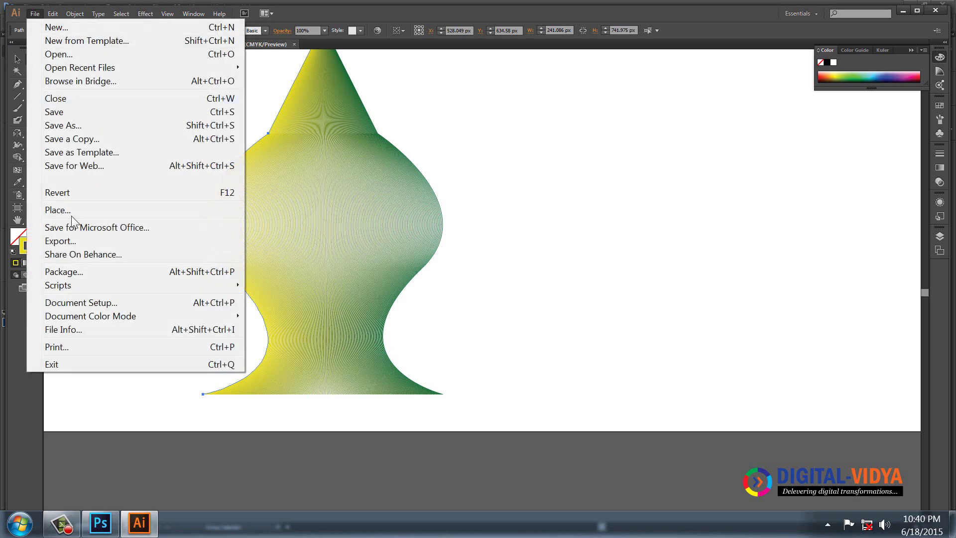
{"action": "left_click", "coordinate": [77, 362]}
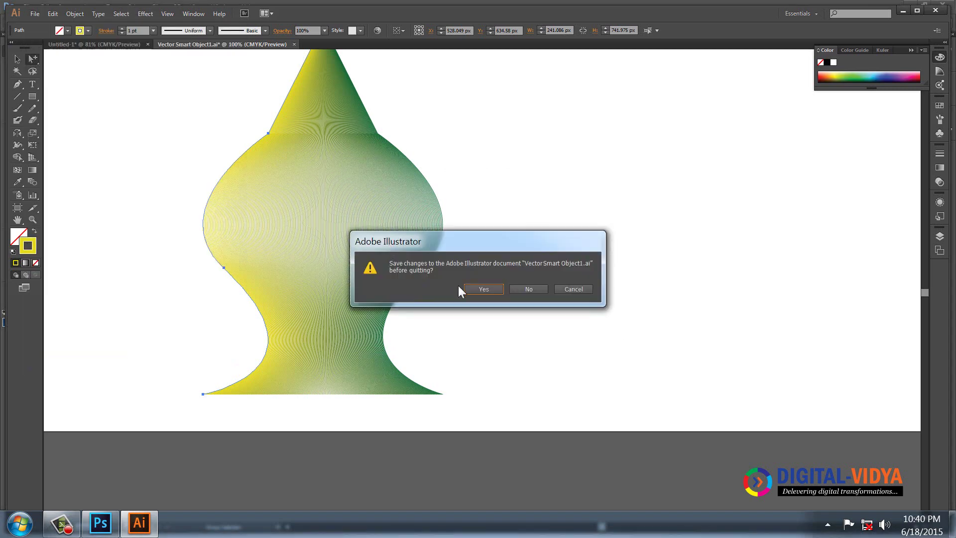
{"action": "left_click", "coordinate": [484, 290]}
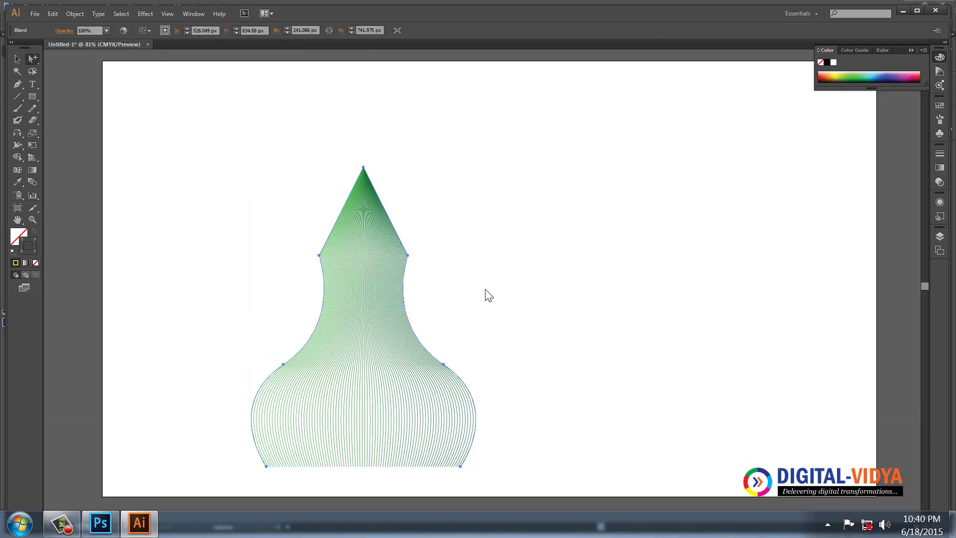
Save Untitled-1.ai to the Desktop with the default Illustrator CC options, and clear the clipboard while quitting.
{"action": "left_click", "coordinate": [484, 289]}
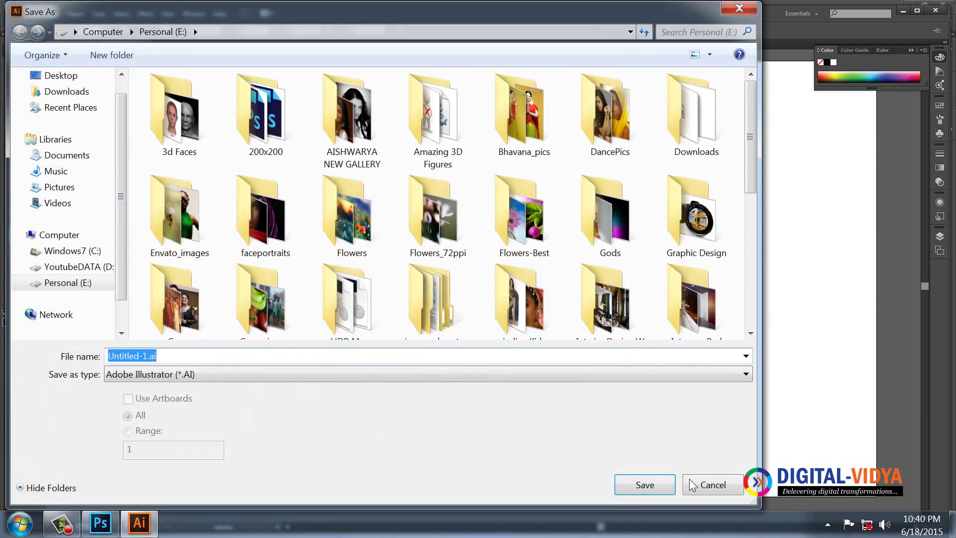
{"action": "left_click", "coordinate": [61, 75]}
{"action": "left_click", "coordinate": [623, 482]}
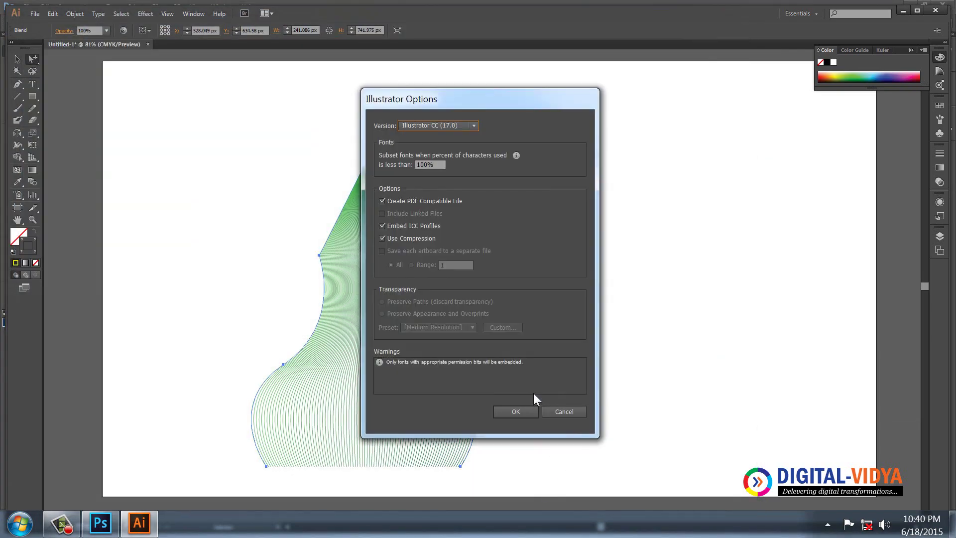
{"action": "left_click", "coordinate": [515, 408]}
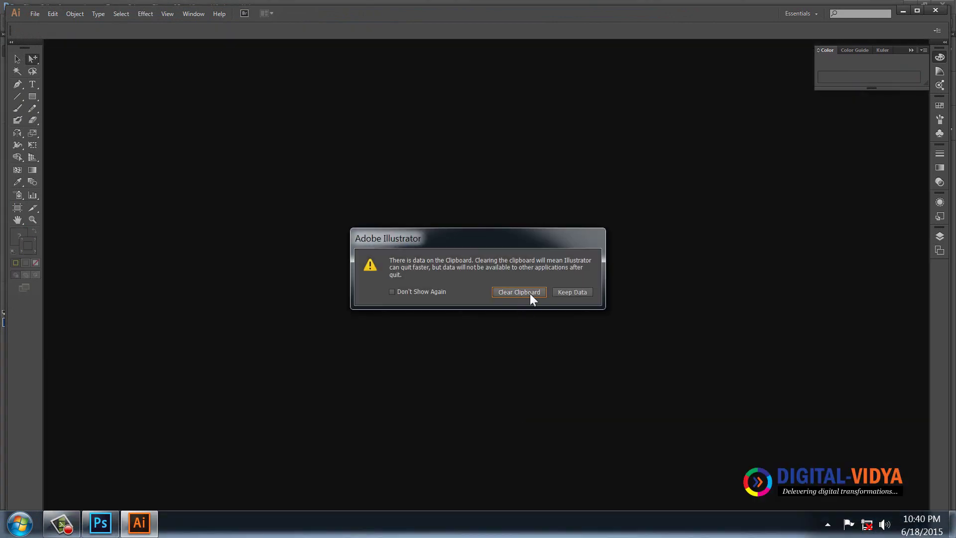
{"action": "left_click", "coordinate": [519, 292]}
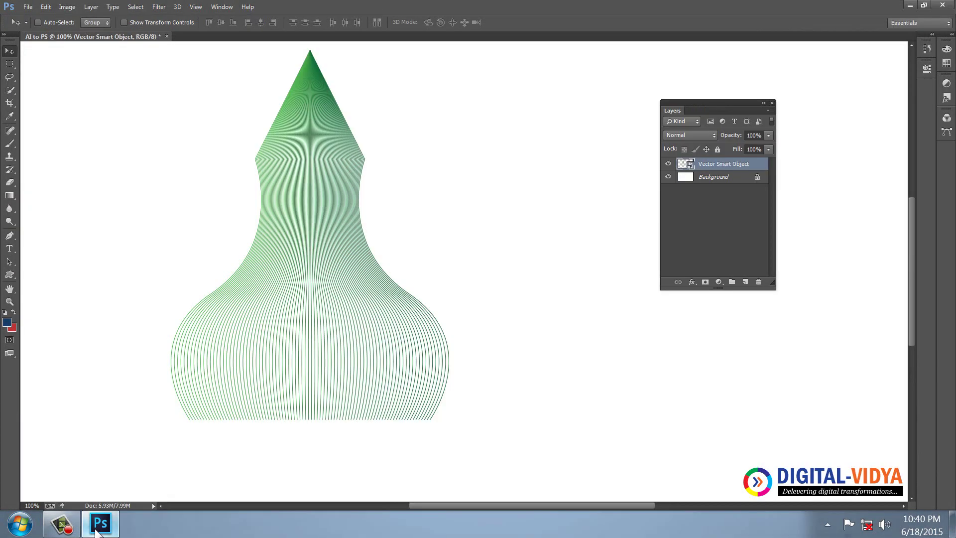
Scale the updated Smart Object down to about 39% in Photoshop and move it to the middle of the canvas.
{"action": "mouse_move", "coordinate": [97, 532]}
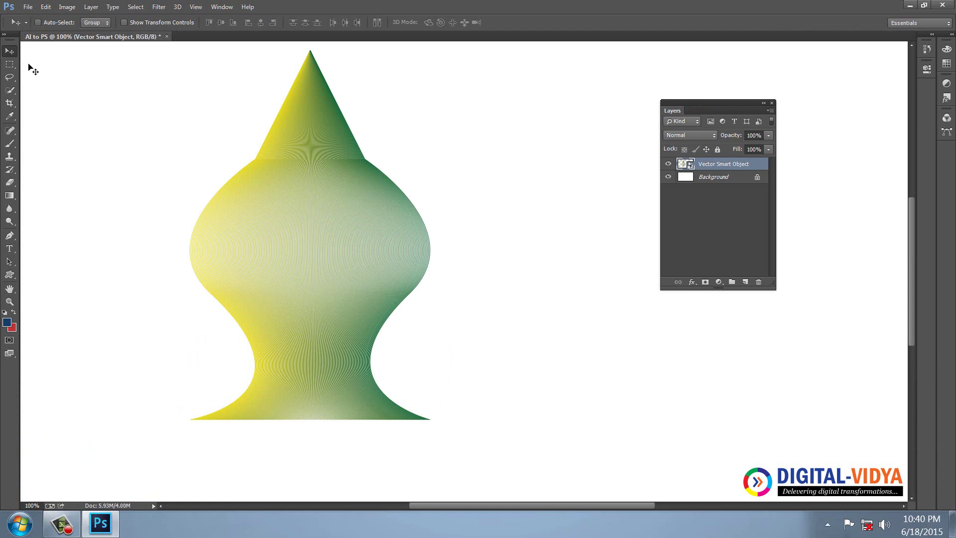
{"action": "left_click_drag", "start_coordinate": [368, 231], "coordinate": [337, 225]}
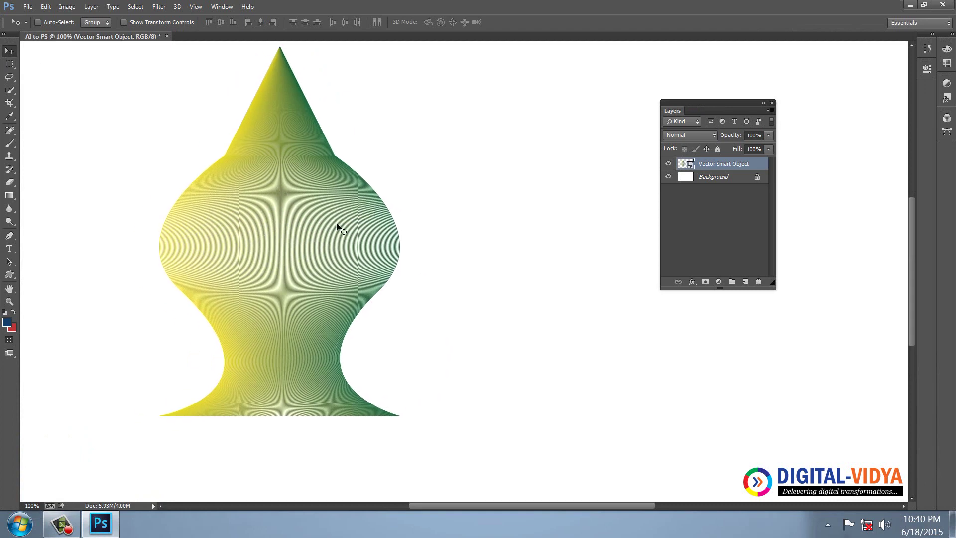
{"action": "key", "text": "ctrl+t"}
{"action": "left_click_drag", "start_coordinate": [400, 416], "coordinate": [327, 304]}
{"action": "key", "text": "Return"}
{"action": "left_click_drag", "start_coordinate": [301, 241], "coordinate": [476, 316]}
Duplicate the Smart Object layer and rotate the copy 60° clockwise about its bottom centre.
{"action": "left_click_drag", "start_coordinate": [715, 164], "coordinate": [745, 282]}
{"action": "key", "text": "ctrl+t"}
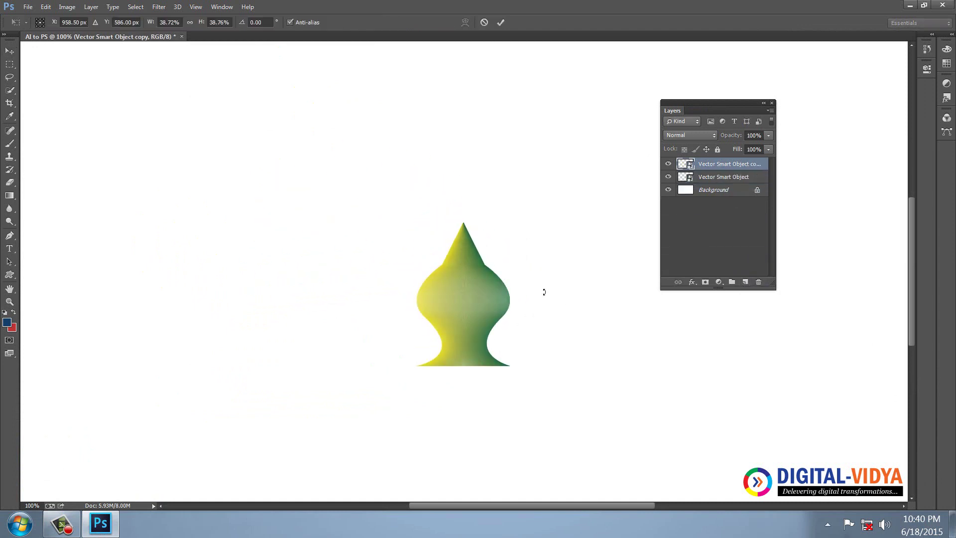
{"action": "left_click_drag", "start_coordinate": [464, 297], "coordinate": [463, 366]}
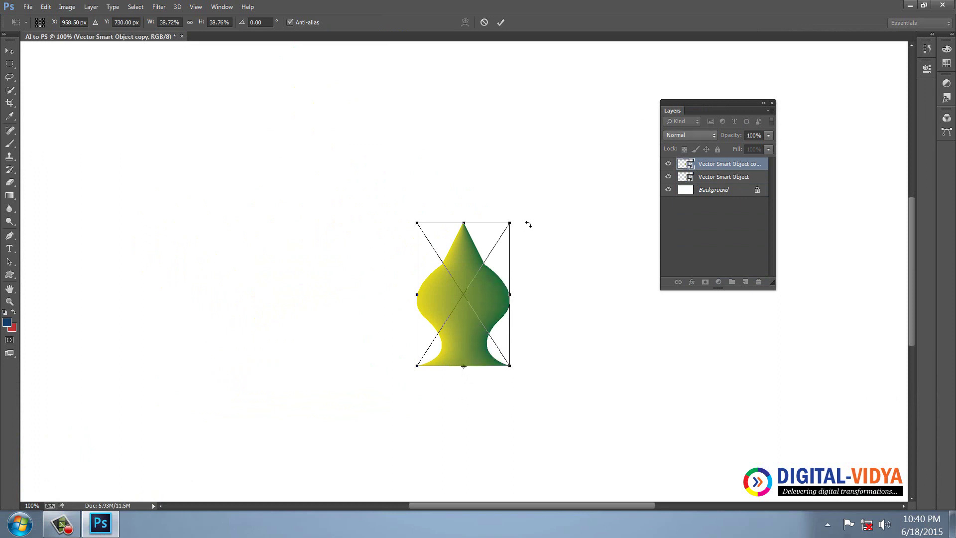
{"action": "left_click_drag", "start_coordinate": [553, 229], "coordinate": [618, 336]}
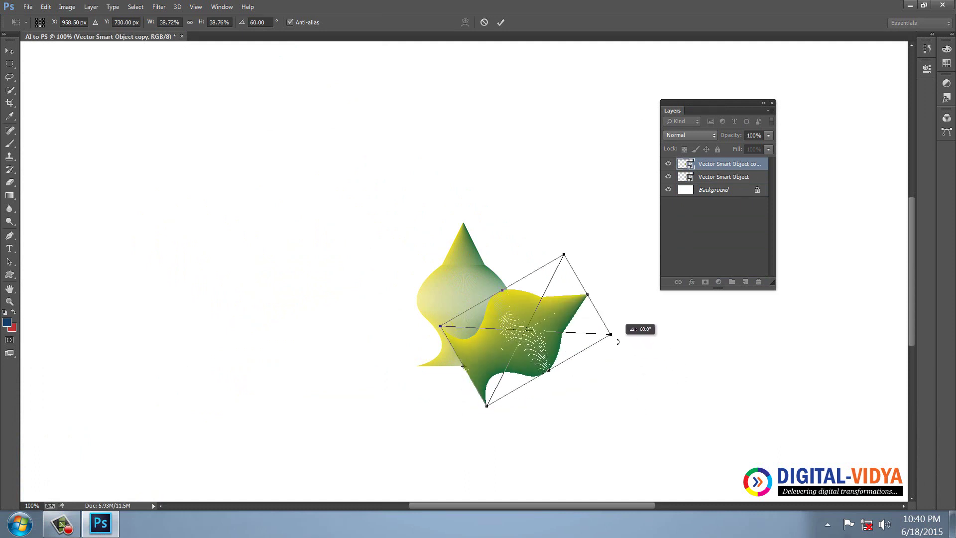
{"action": "key", "text": "Return"}
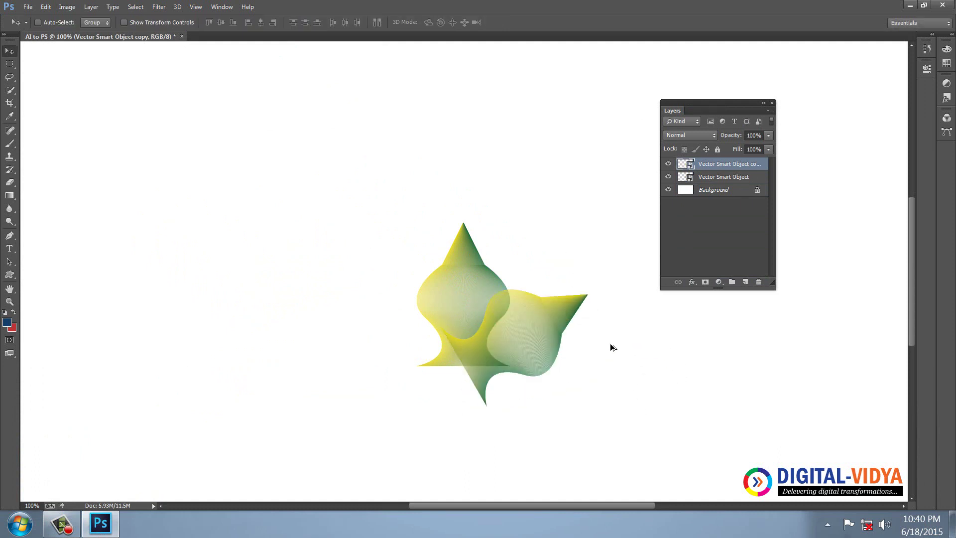
Try to repeat the rotation on another copy with Transform Again, and delete both copied Smart Object layers.
{"action": "key", "text": "ctrl+j"}
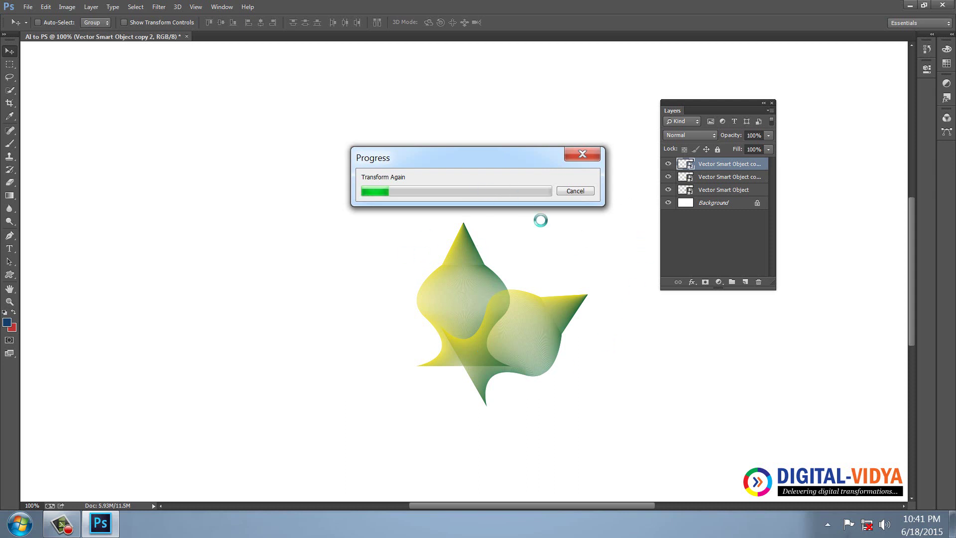
{"action": "left_click", "coordinate": [575, 191]}
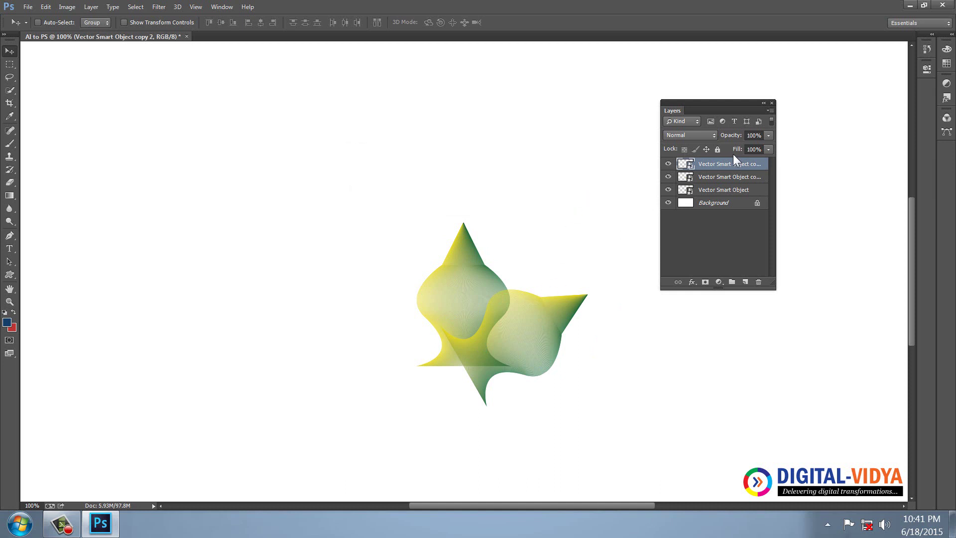
{"action": "key", "text": "Delete"}
{"action": "key", "text": "Delete"}
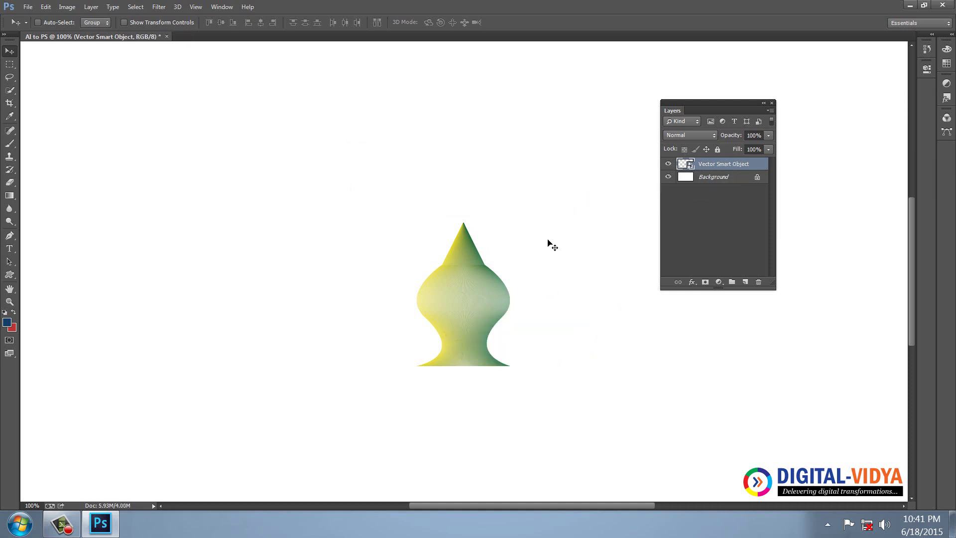